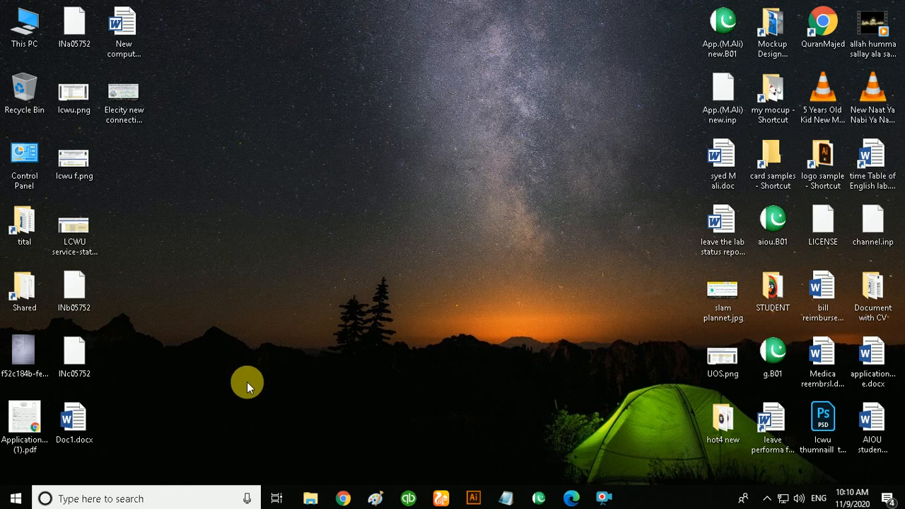
- Open the browser on the LESCO new connection application form and set the connection type to Domestic
{"action": "left_click", "coordinate": [344, 498]}
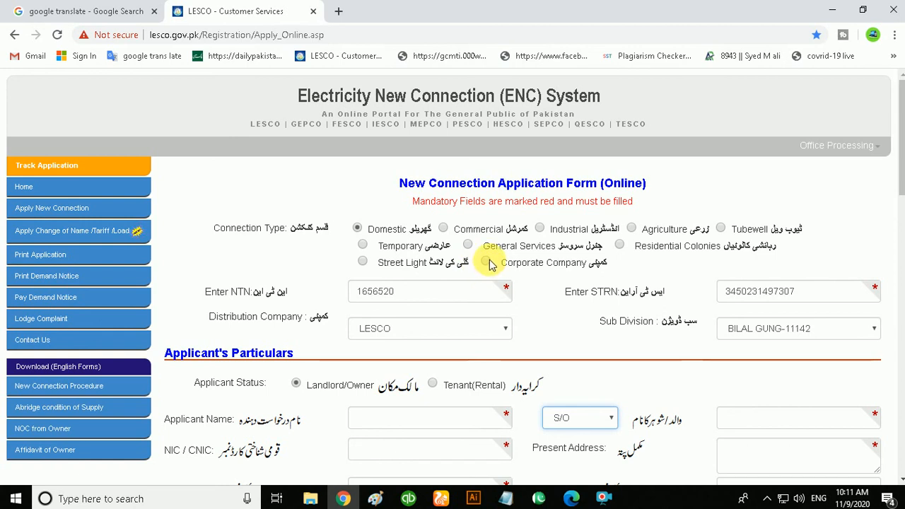
{"action": "left_click", "coordinate": [444, 230]}
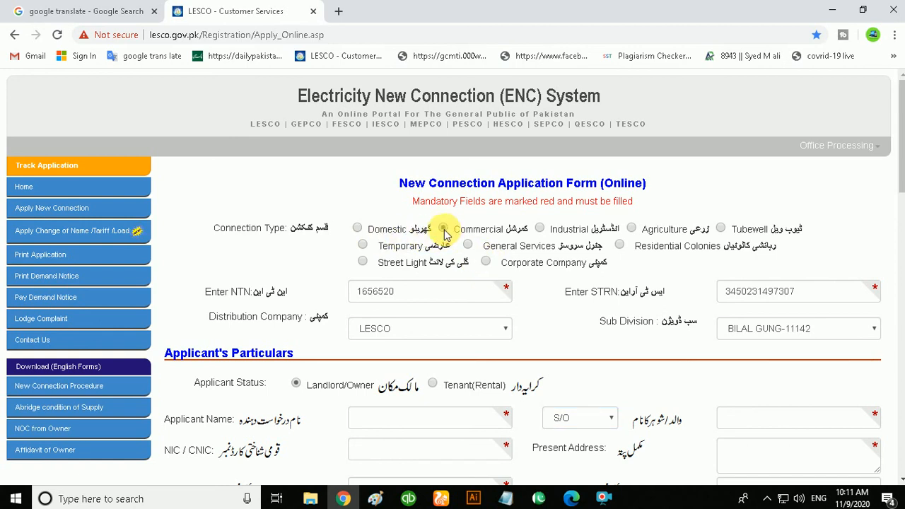
{"action": "left_click", "coordinate": [357, 228]}
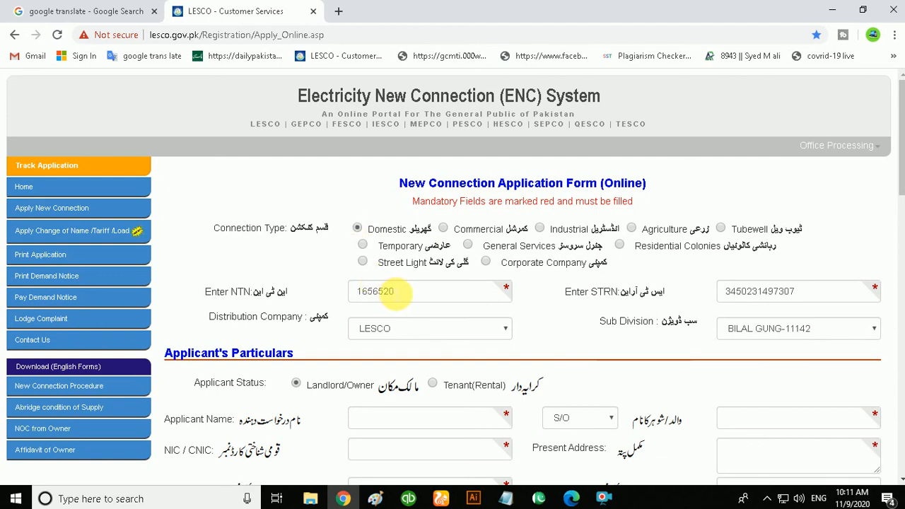
- Choose LESCO as the distribution company
{"action": "scroll", "coordinate": [397, 295], "scroll_direction": "down", "scroll_amount": 1}
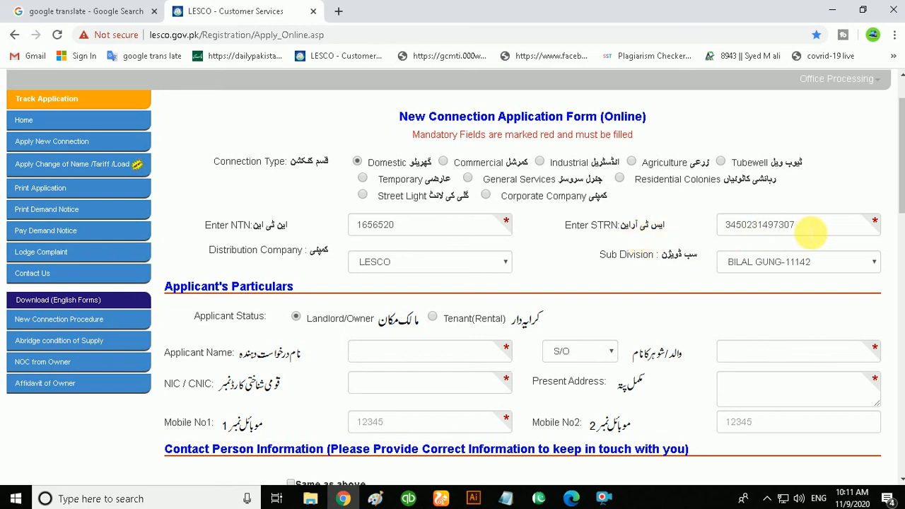
{"action": "left_click", "coordinate": [504, 263]}
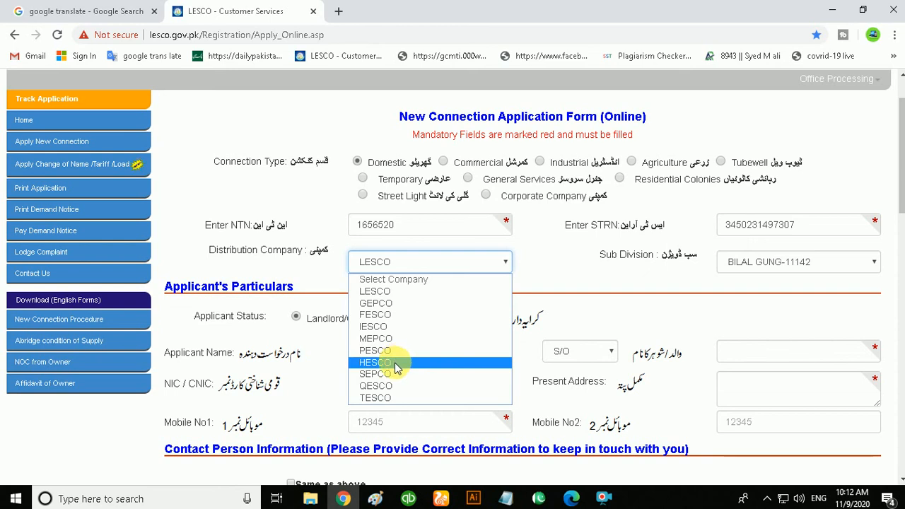
{"action": "left_click", "coordinate": [430, 292]}
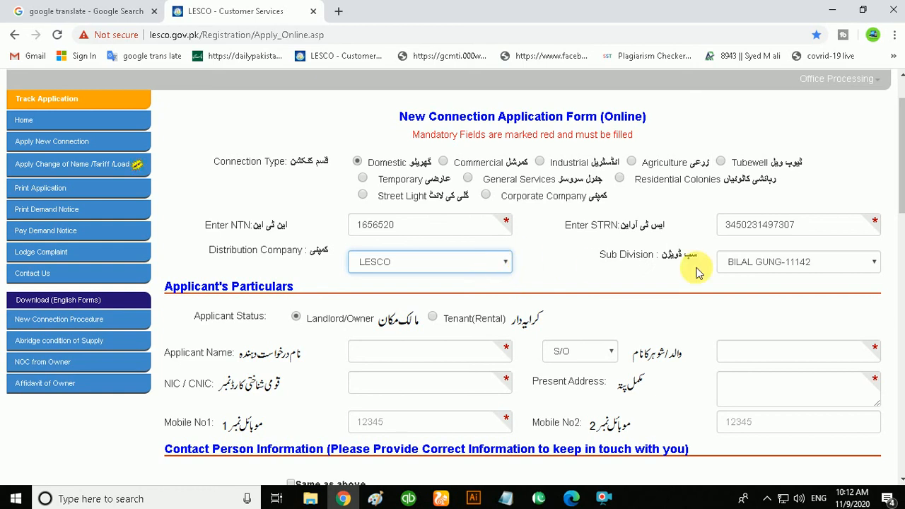
- Select FEROZ WATTWAN-11831 as the sub division
{"action": "left_click", "coordinate": [860, 267]}
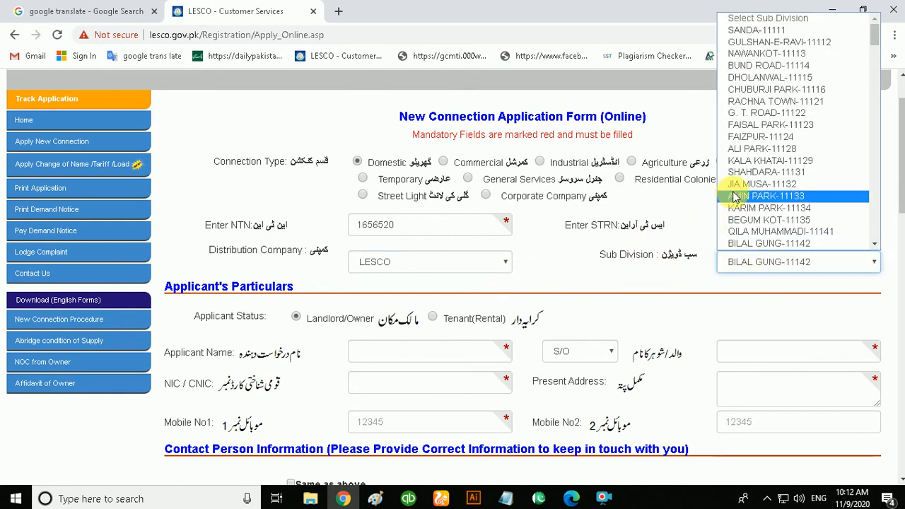
{"action": "left_click_drag", "start_coordinate": [875, 35], "coordinate": [868, 234]}
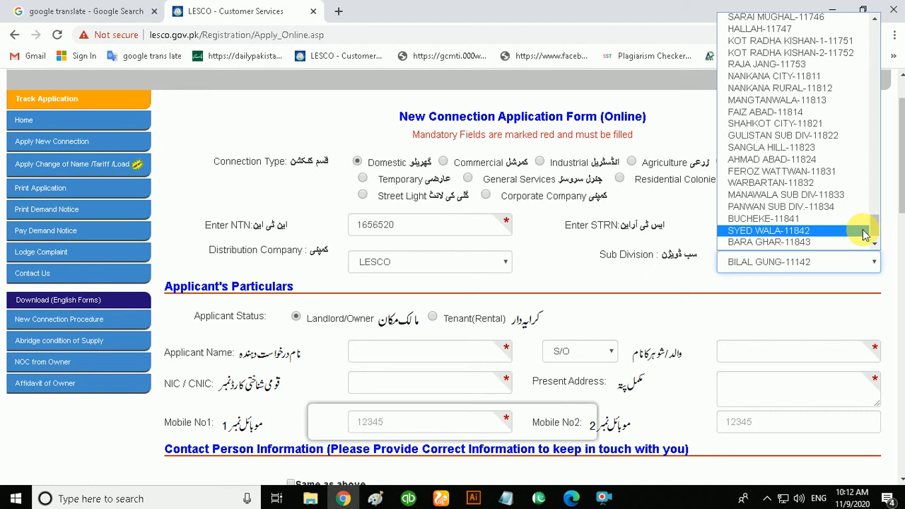
{"action": "scroll", "coordinate": [865, 233], "scroll_direction": "down", "scroll_amount": 1}
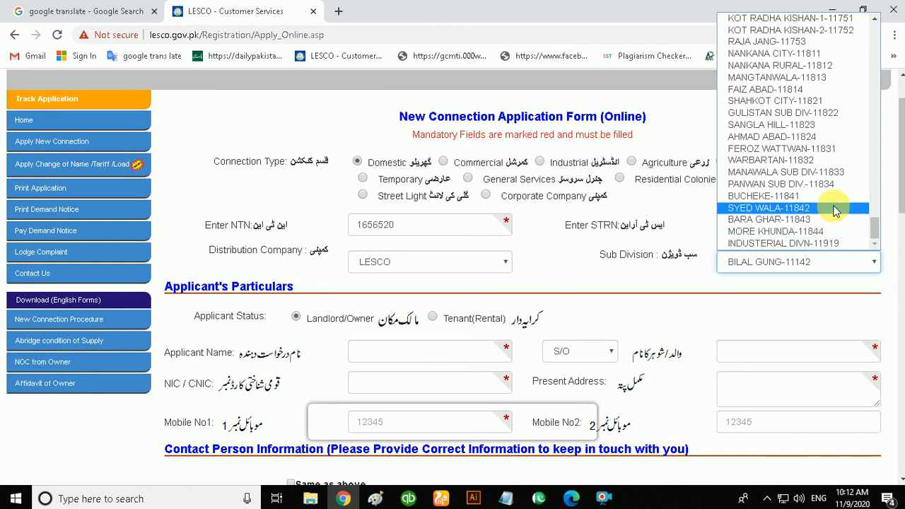
{"action": "left_click", "coordinate": [823, 150]}
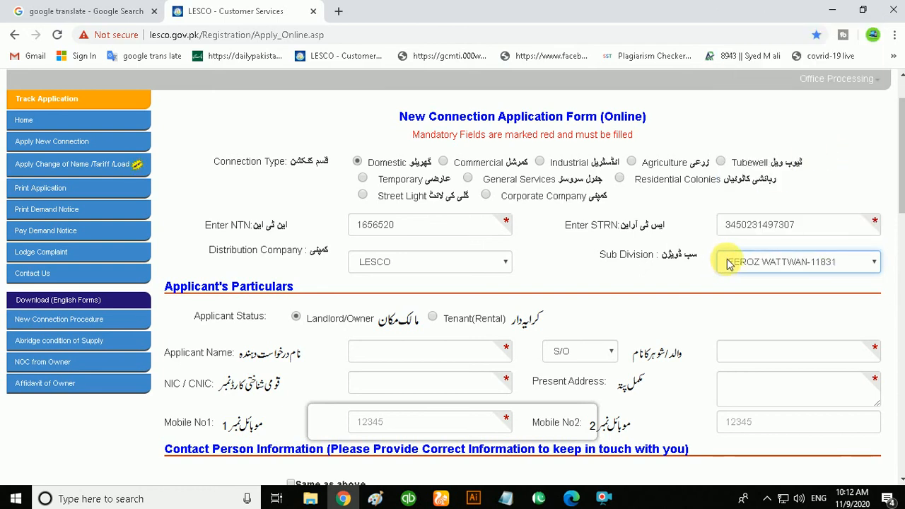
- Set the applicant status to Landlord/Owner
{"action": "scroll", "coordinate": [463, 348], "scroll_direction": "down", "scroll_amount": 1}
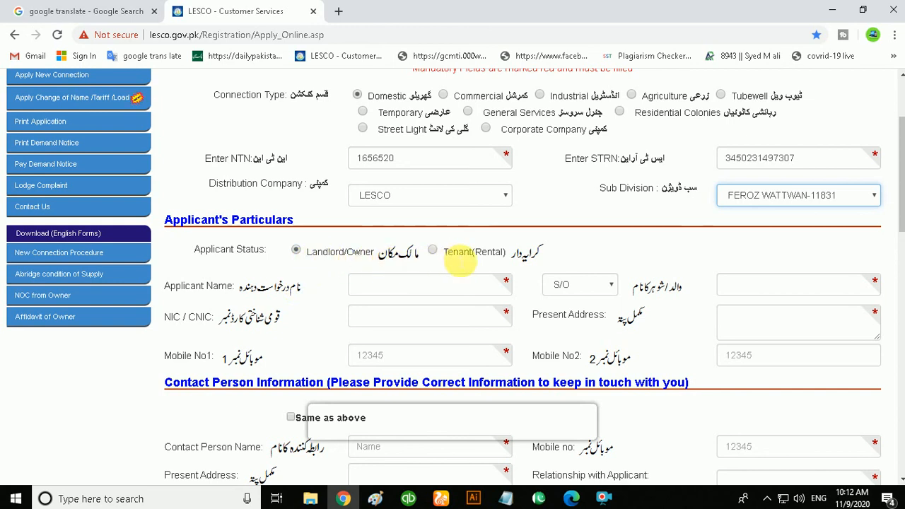
{"action": "left_click", "coordinate": [296, 249]}
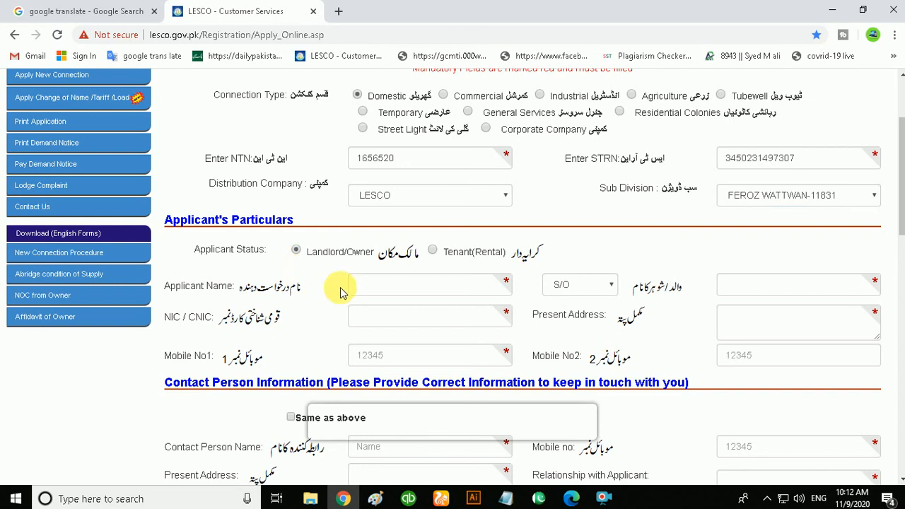
{"action": "left_click", "coordinate": [431, 251]}
{"action": "left_click", "coordinate": [296, 254]}
{"action": "scroll", "coordinate": [304, 269], "scroll_direction": "down", "scroll_amount": 1}
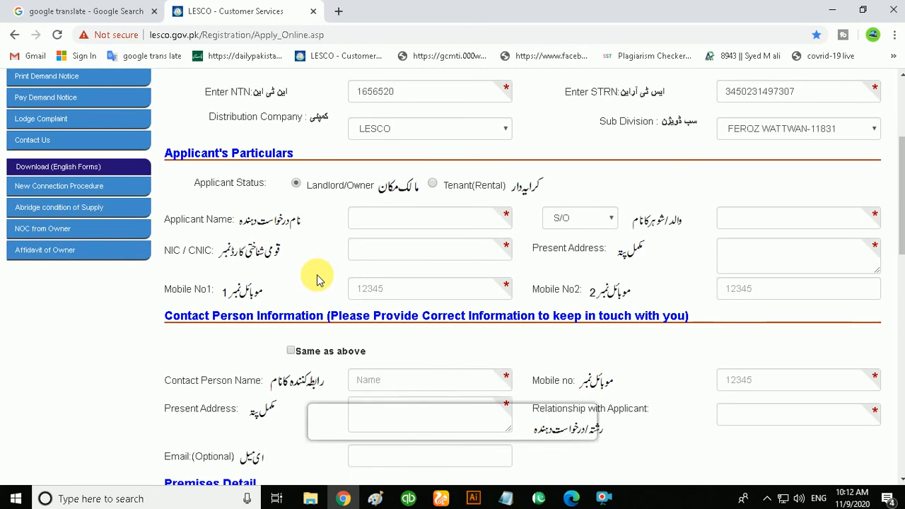
- Enter the applicant's name and choose S/O as the relation type
{"action": "left_click", "coordinate": [387, 221]}
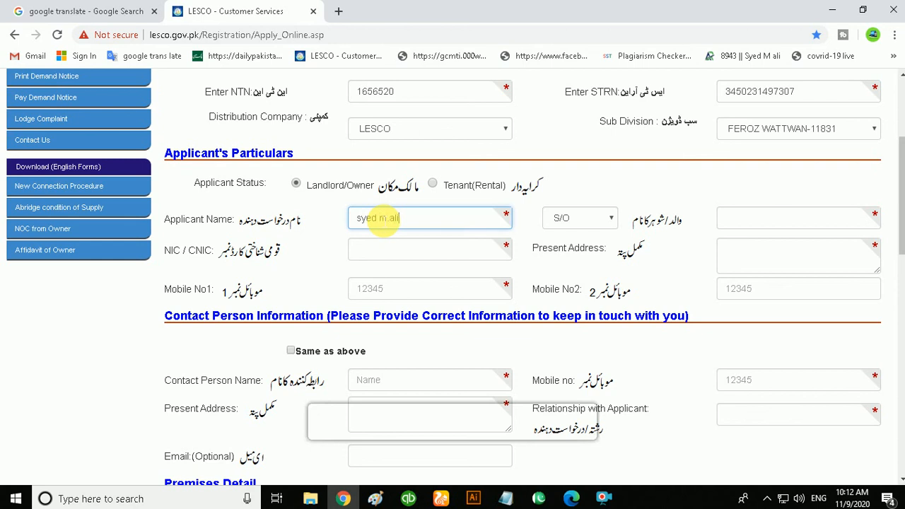
{"action": "left_click", "coordinate": [611, 220]}
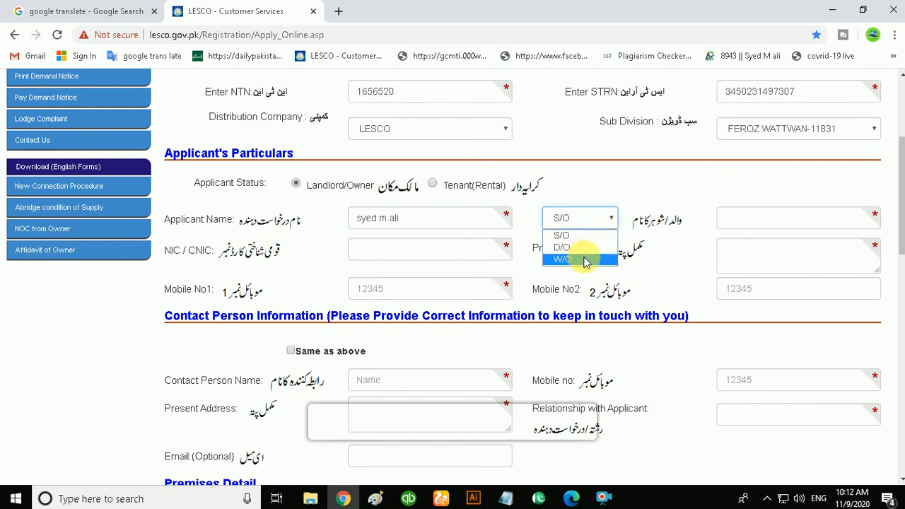
{"action": "left_click", "coordinate": [573, 236]}
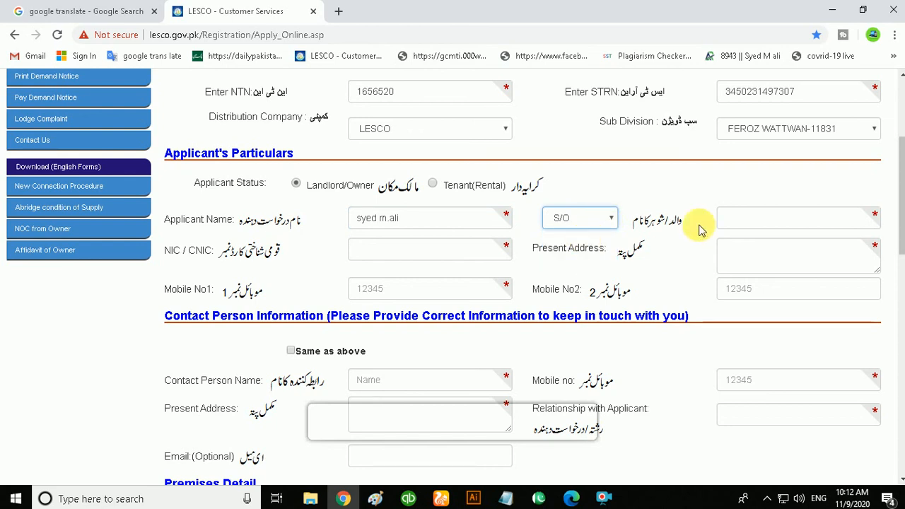
- Fill in the applicant's father's name
{"action": "left_click", "coordinate": [741, 221]}
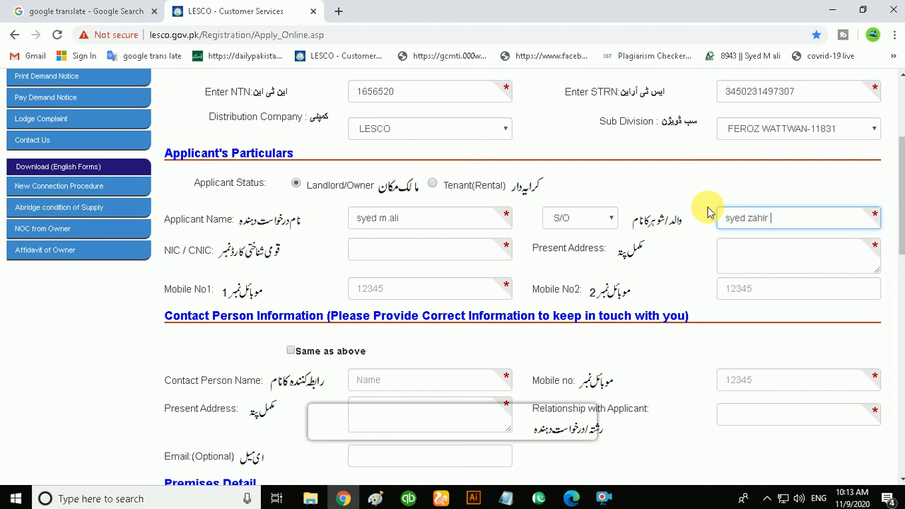
- Enter the applicant's CNIC number
{"action": "left_click", "coordinate": [368, 255]}
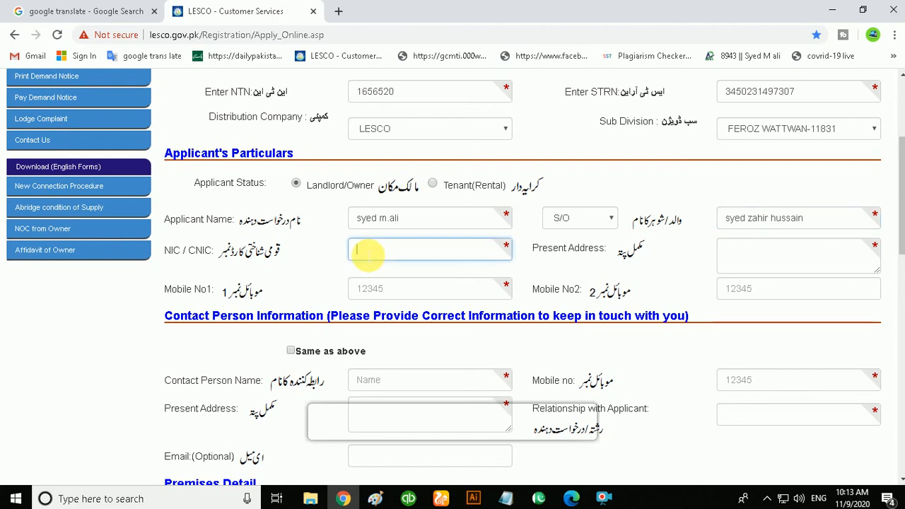
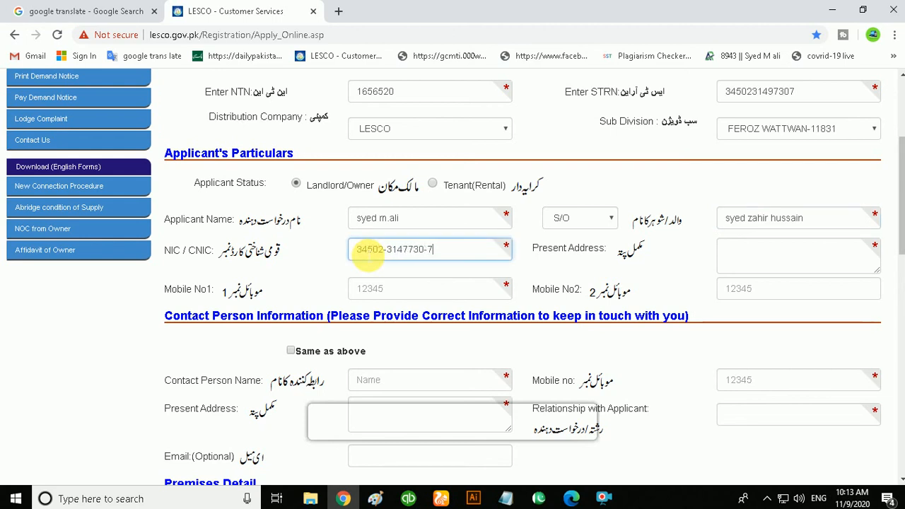
- Enter the applicant's present address
{"action": "left_click", "coordinate": [753, 254]}
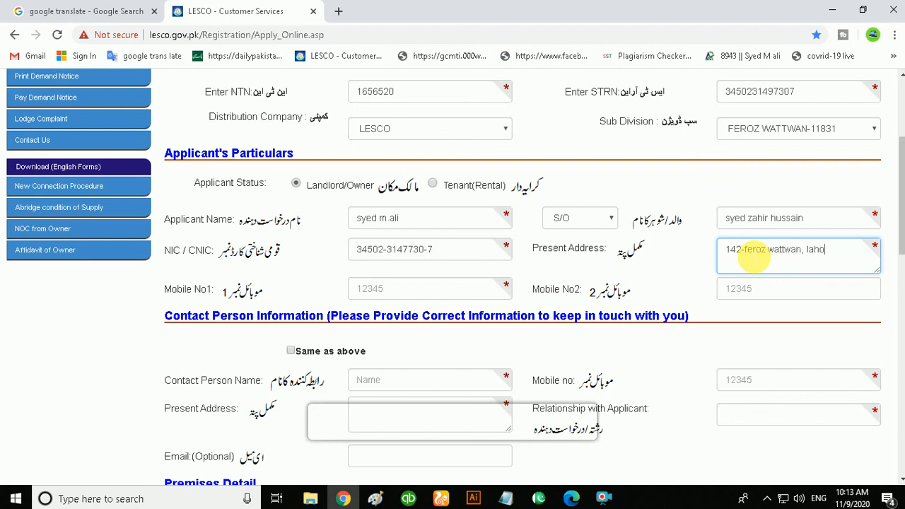
{"action": "type", "text": "e"}
- Enter the applicant's first mobile number
{"action": "scroll", "coordinate": [398, 210], "scroll_direction": "down", "scroll_amount": 1}
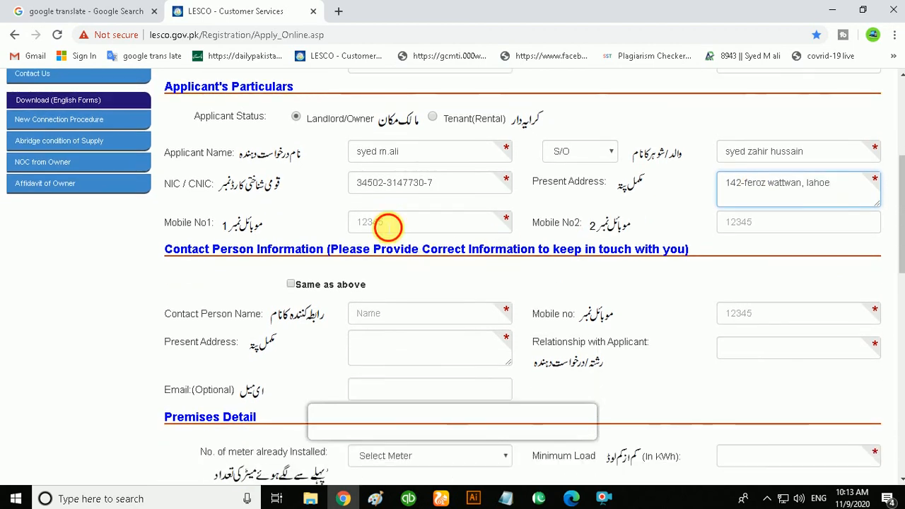
{"action": "left_click", "coordinate": [389, 226]}
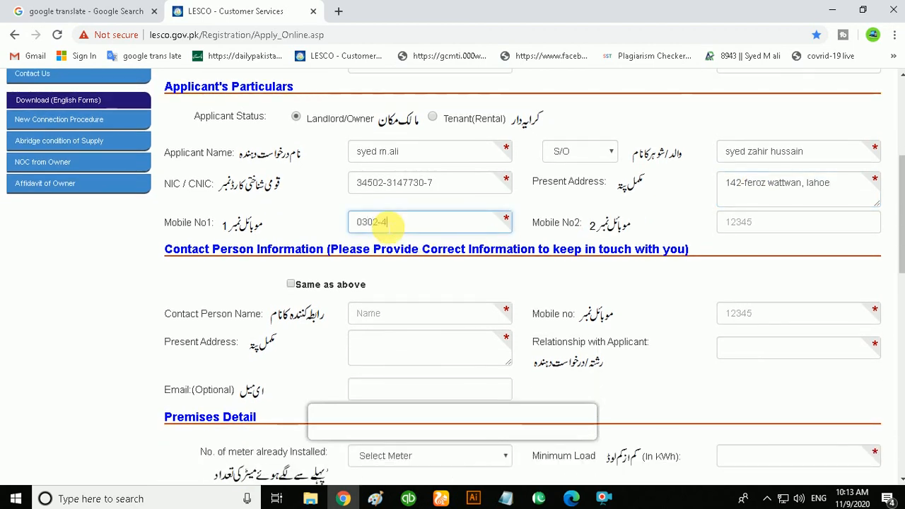
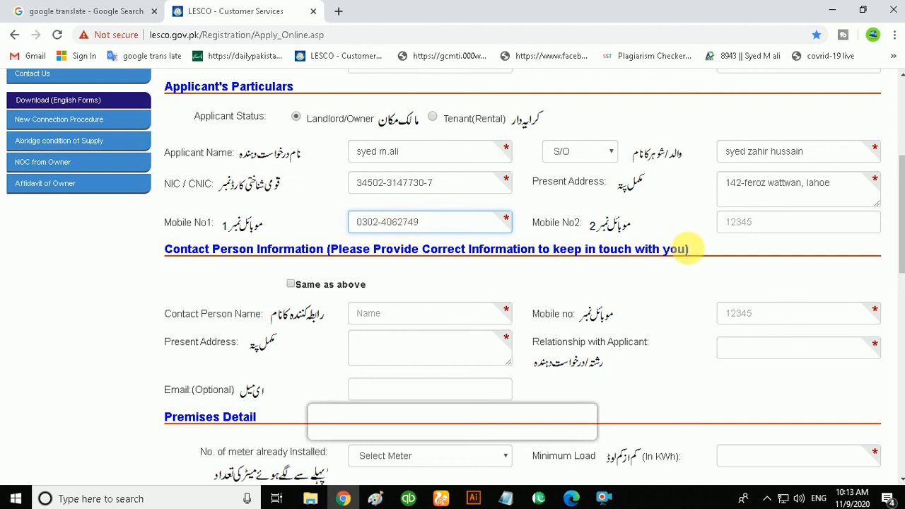
- Enter the applicant's second mobile number
{"action": "key", "text": "Tab"}
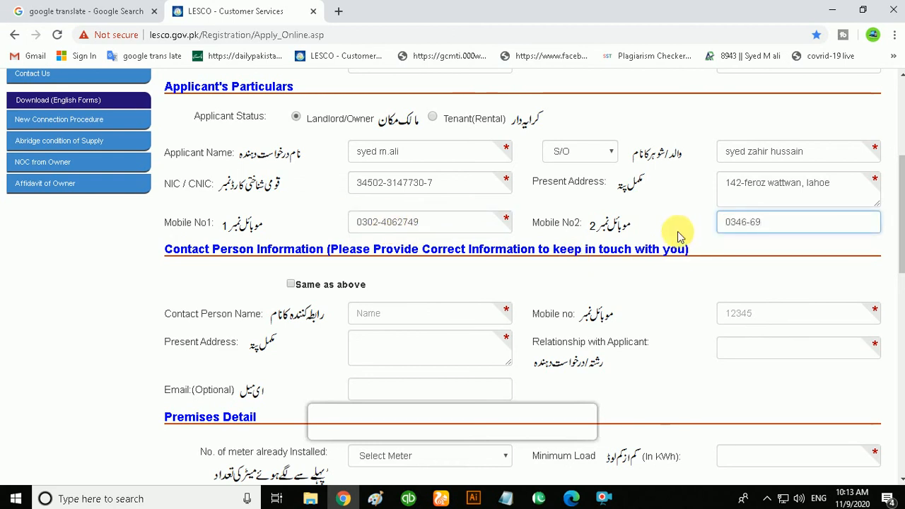
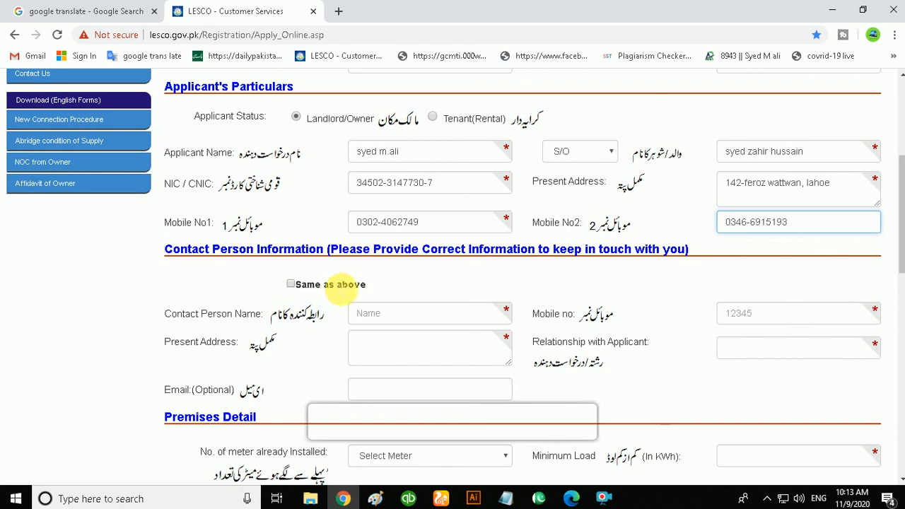
- Tick Same as above to copy the applicant's details into the contact person section
{"action": "left_click", "coordinate": [292, 285]}
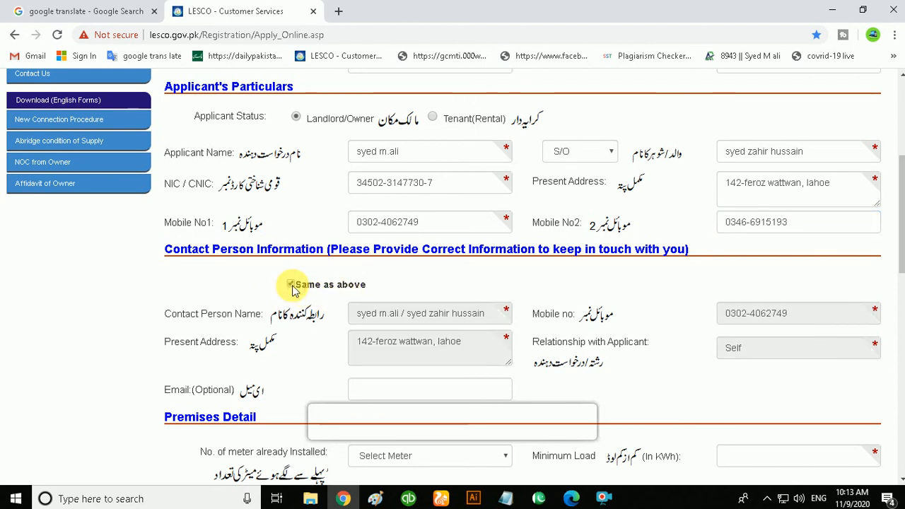
{"action": "scroll", "coordinate": [293, 290], "scroll_direction": "down", "scroll_amount": 2}
{"action": "left_click", "coordinate": [293, 152]}
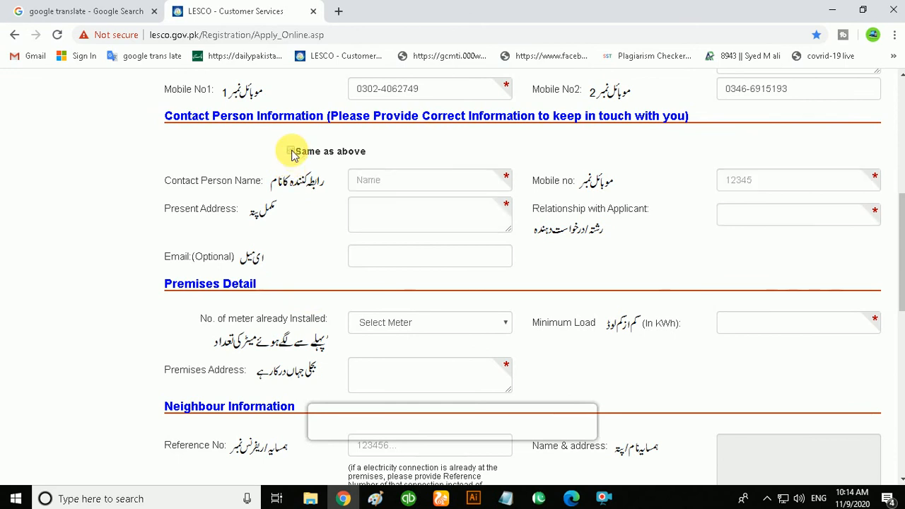
{"action": "left_click", "coordinate": [289, 152]}
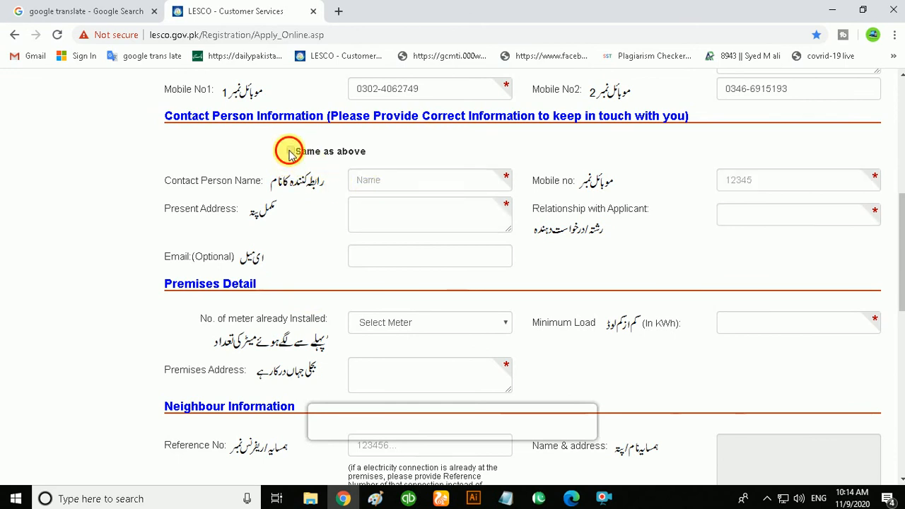
- Fill in the contact's e-mail address in the optional Email field
{"action": "left_click", "coordinate": [375, 255]}
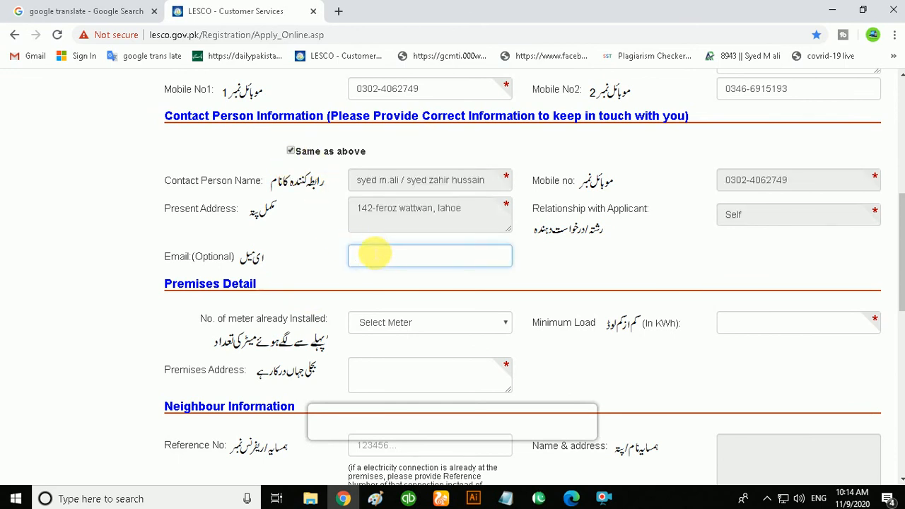
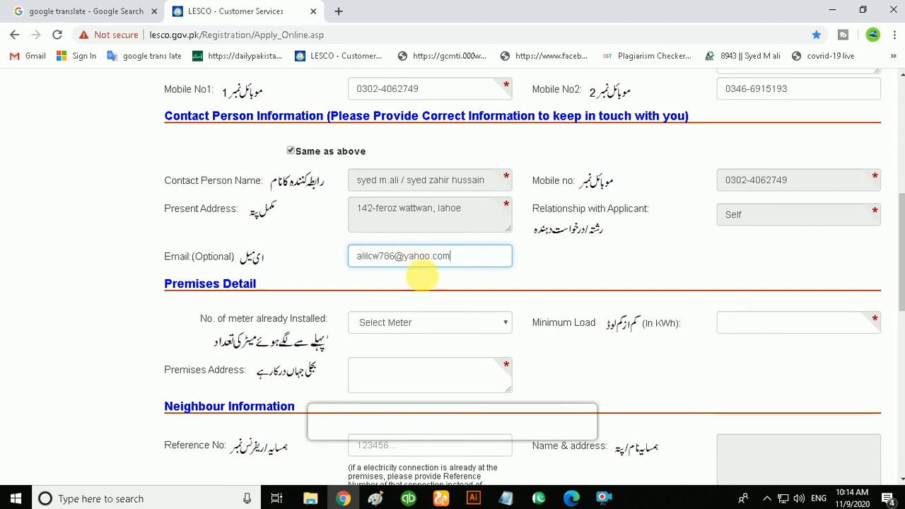
- Set the number of meters already installed to 1
{"action": "left_click", "coordinate": [785, 224]}
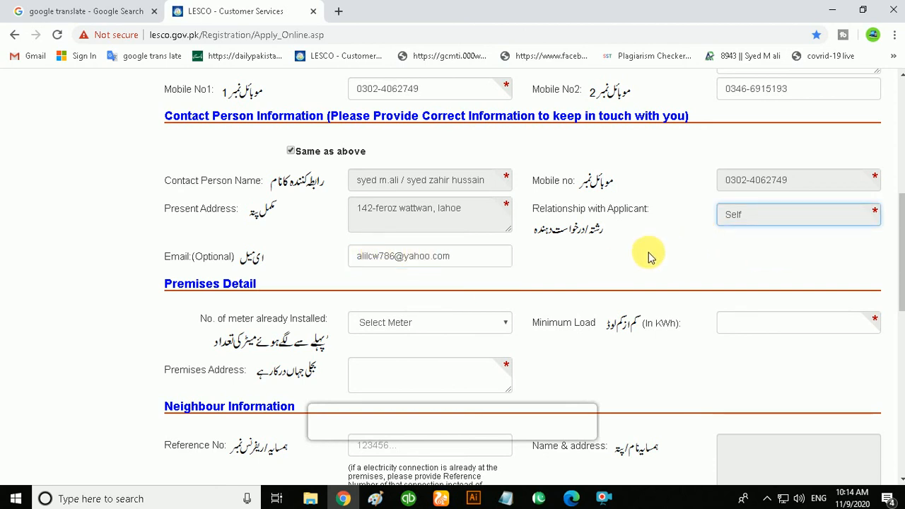
{"action": "left_click", "coordinate": [485, 323]}
{"action": "scroll", "coordinate": [486, 323], "scroll_direction": "down", "scroll_amount": 1}
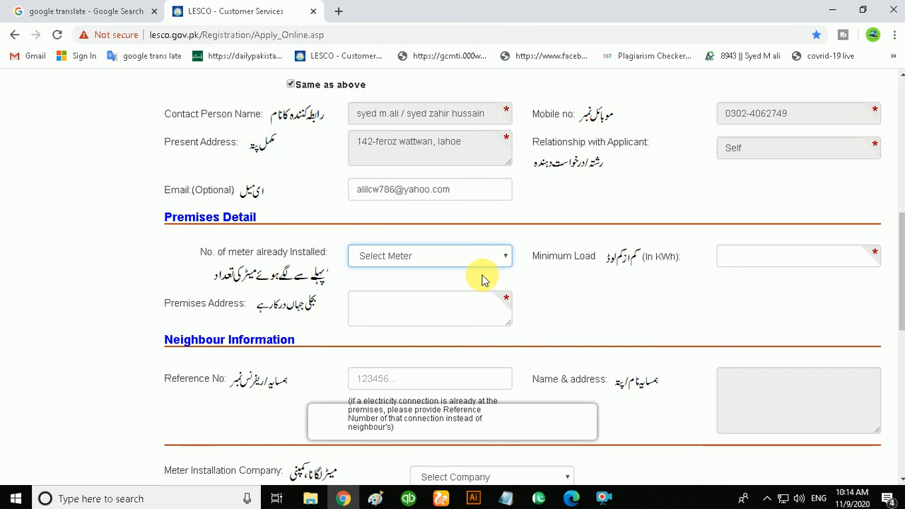
{"action": "left_click", "coordinate": [403, 257]}
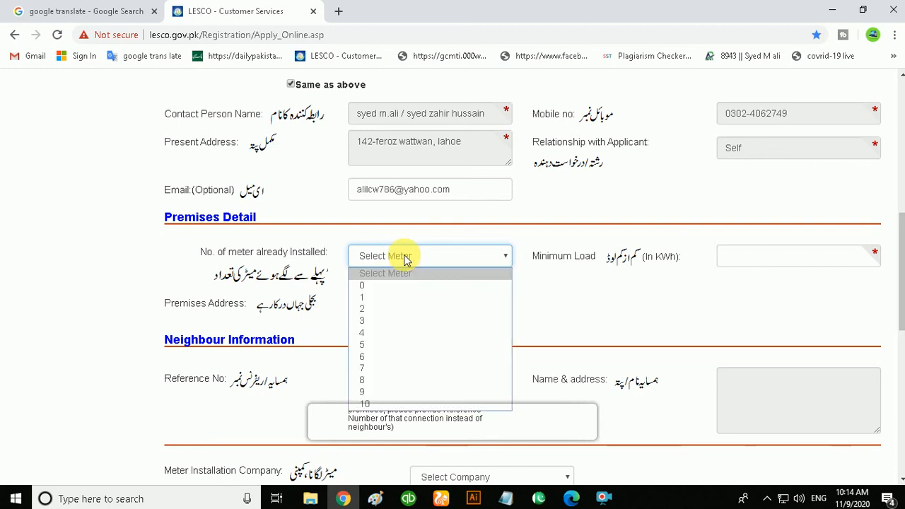
{"action": "left_click", "coordinate": [379, 297]}
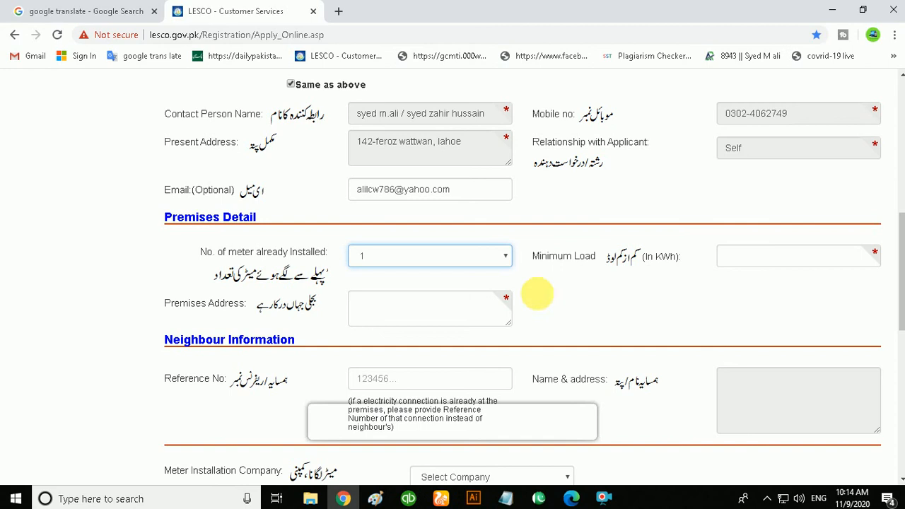
- Enter 1000 as the minimum load in kWh
{"action": "left_click", "coordinate": [741, 268]}
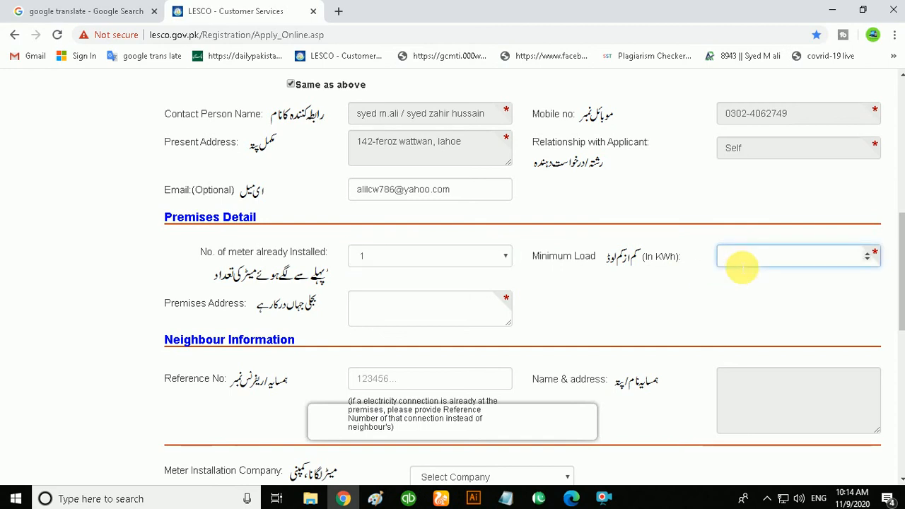
{"action": "type", "text": "1000"}
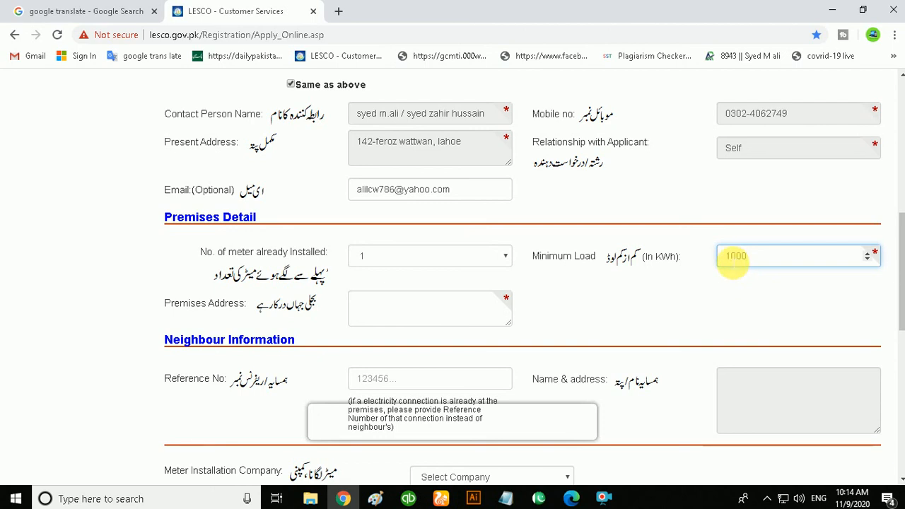
- Enter 142- hjjkljmj as the premises address
{"action": "left_click", "coordinate": [382, 320]}
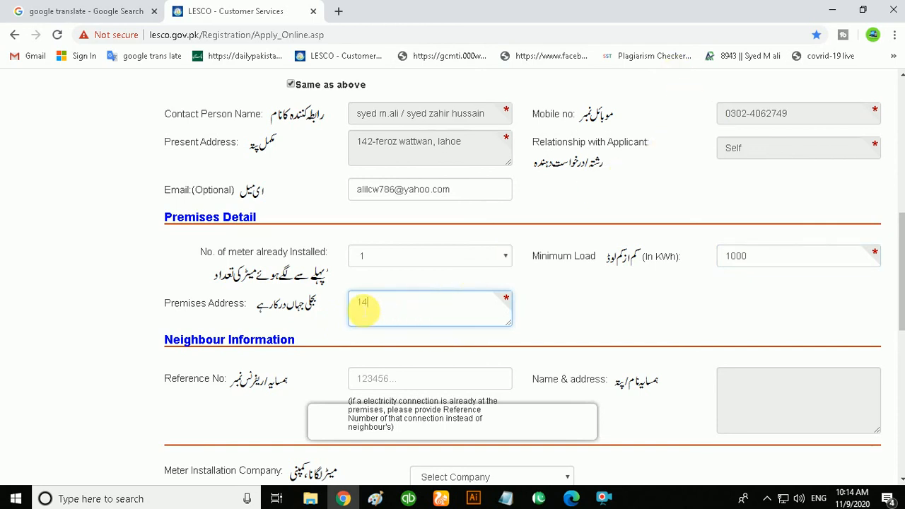
{"action": "type", "text": "142- hjjkljmj"}
{"action": "scroll", "coordinate": [444, 319], "scroll_direction": "down", "scroll_amount": 2}
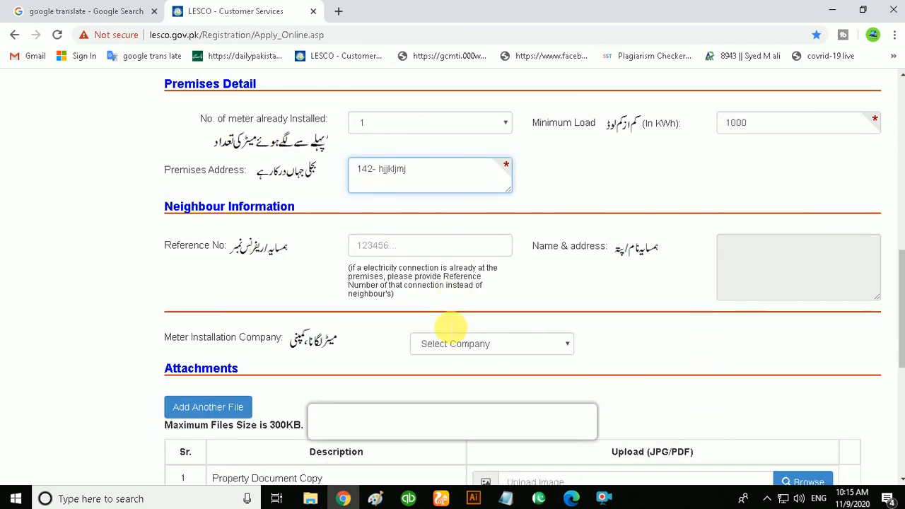
{"action": "left_click", "coordinate": [388, 246]}
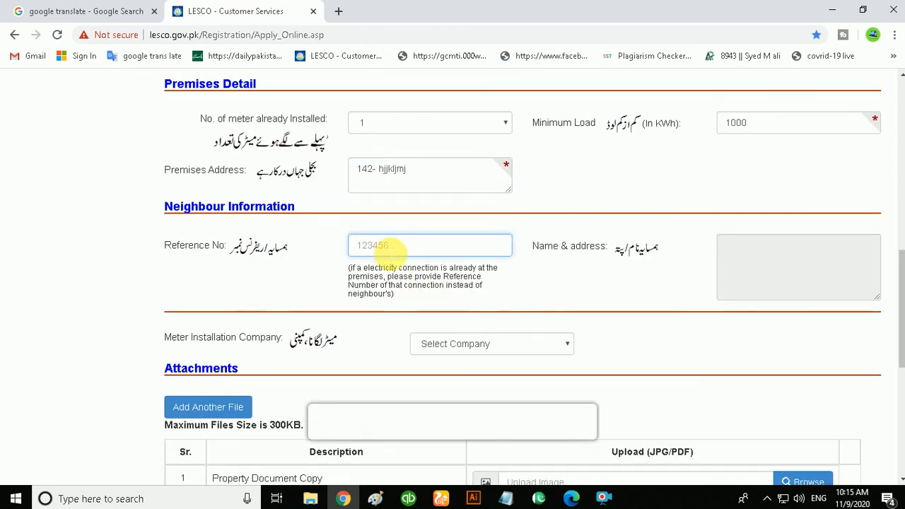
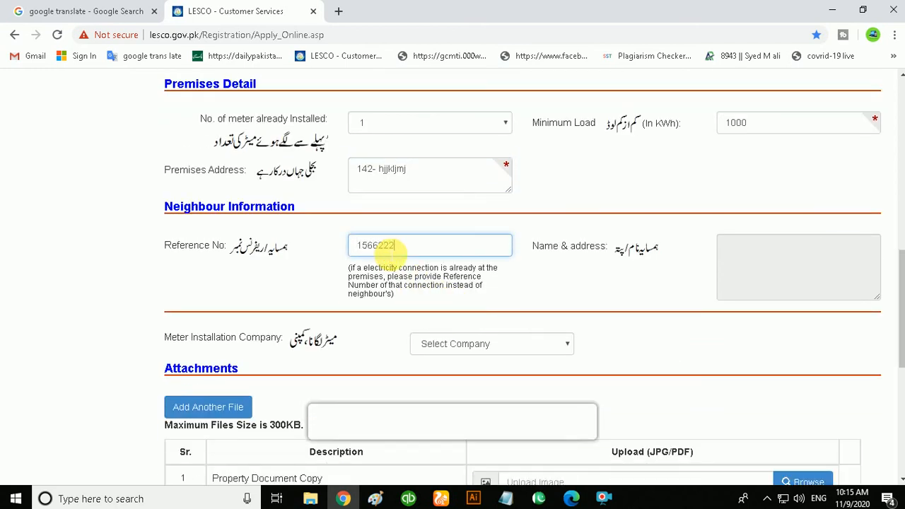
{"action": "left_click", "coordinate": [789, 258]}
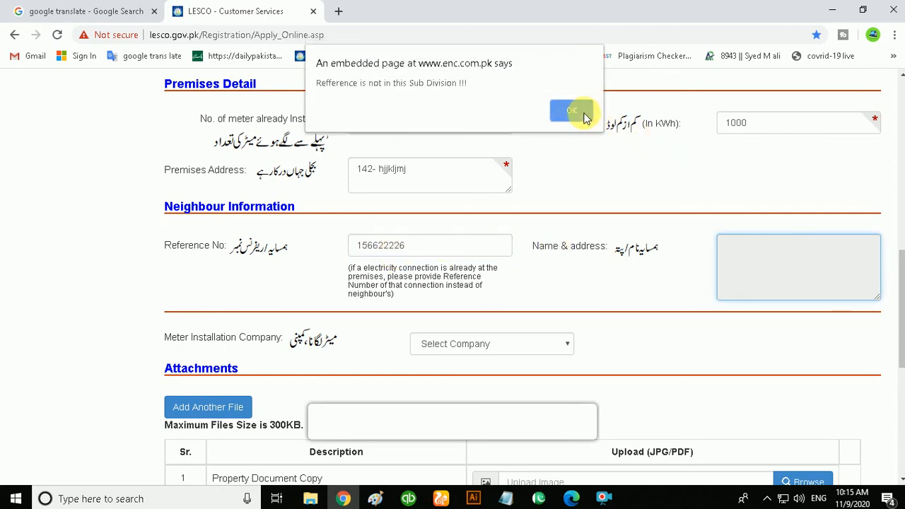
{"action": "left_click", "coordinate": [581, 114]}
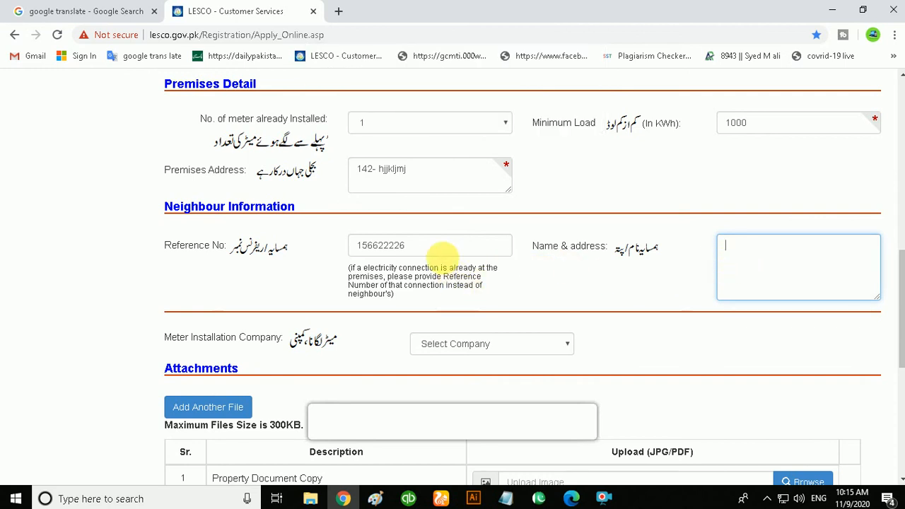
{"action": "left_click", "coordinate": [419, 248]}
{"action": "left_click_drag", "start_coordinate": [419, 248], "coordinate": [334, 244]}
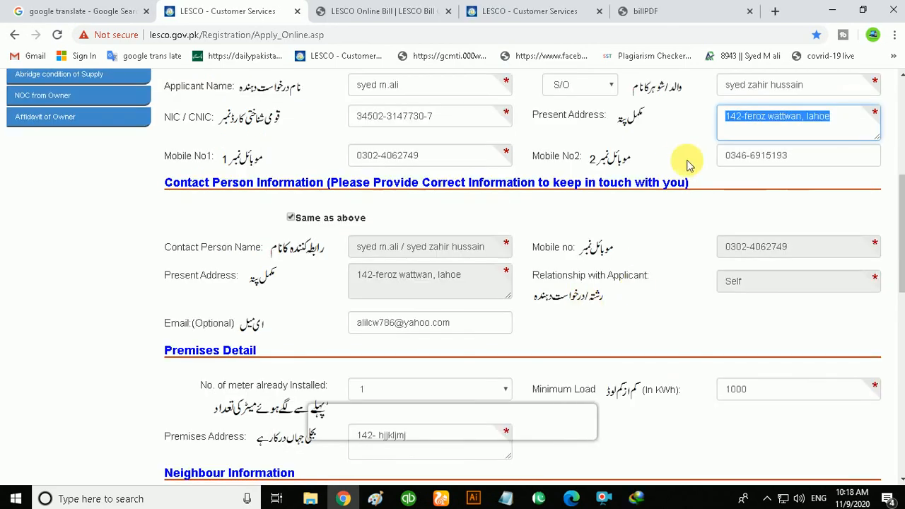
- Copy the applicant's present address and paste it into the neighbour's Name & address field
{"action": "right_click", "coordinate": [742, 121]}
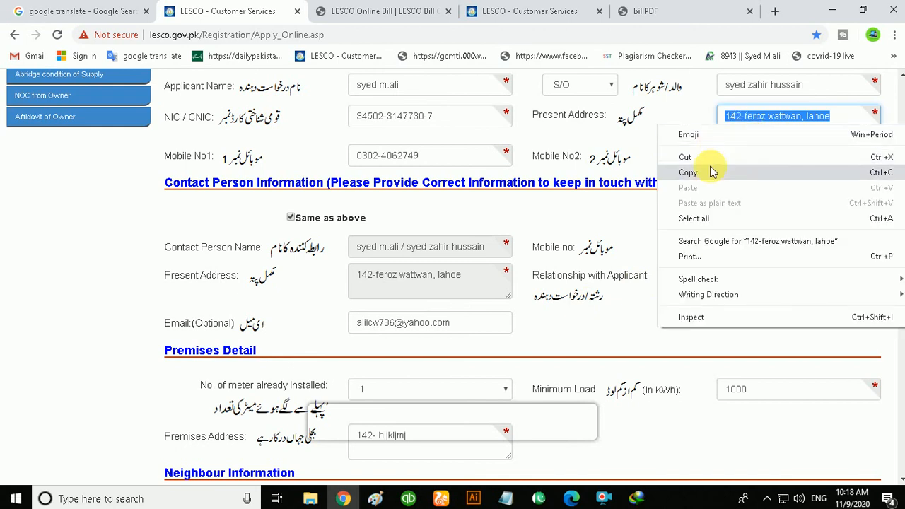
{"action": "left_click", "coordinate": [712, 172]}
{"action": "scroll", "coordinate": [728, 333], "scroll_direction": "down", "scroll_amount": 5}
{"action": "left_click", "coordinate": [746, 212]}
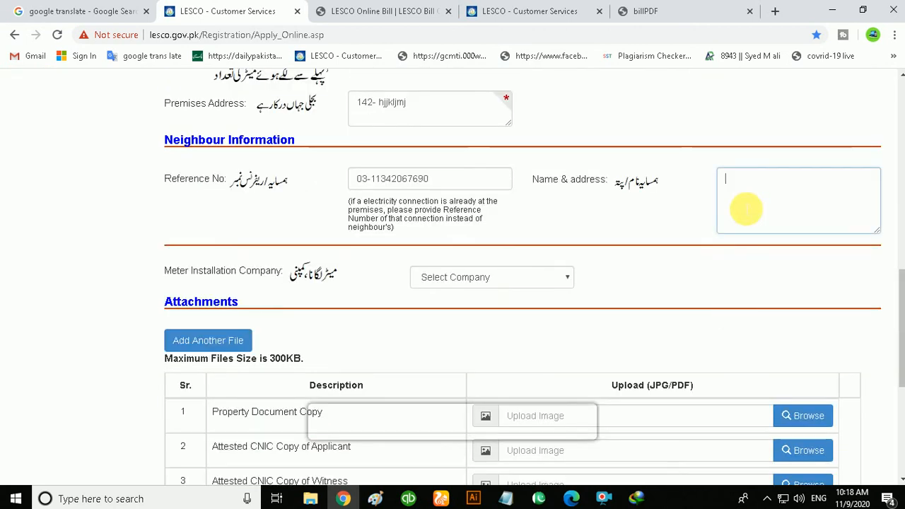
{"action": "right_click", "coordinate": [741, 201]}
{"action": "left_click", "coordinate": [774, 298]}
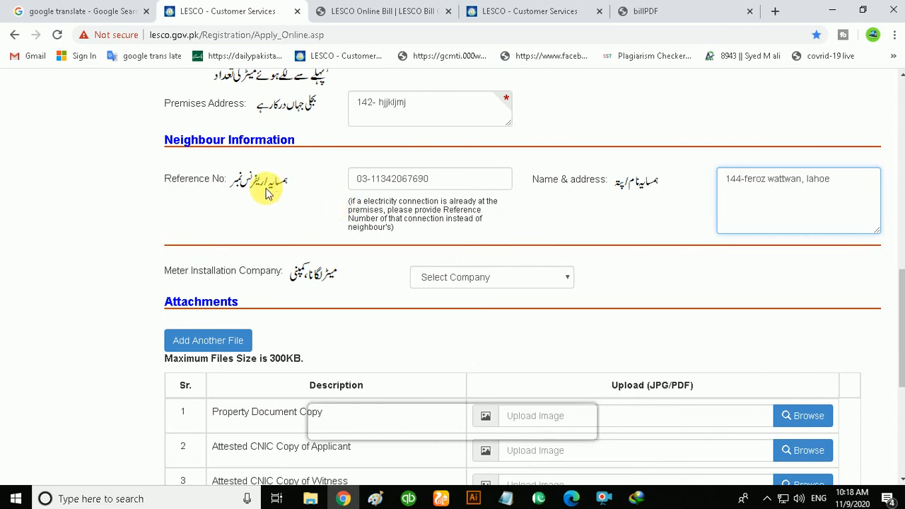
{"action": "left_click_drag", "start_coordinate": [442, 185], "coordinate": [339, 177]}
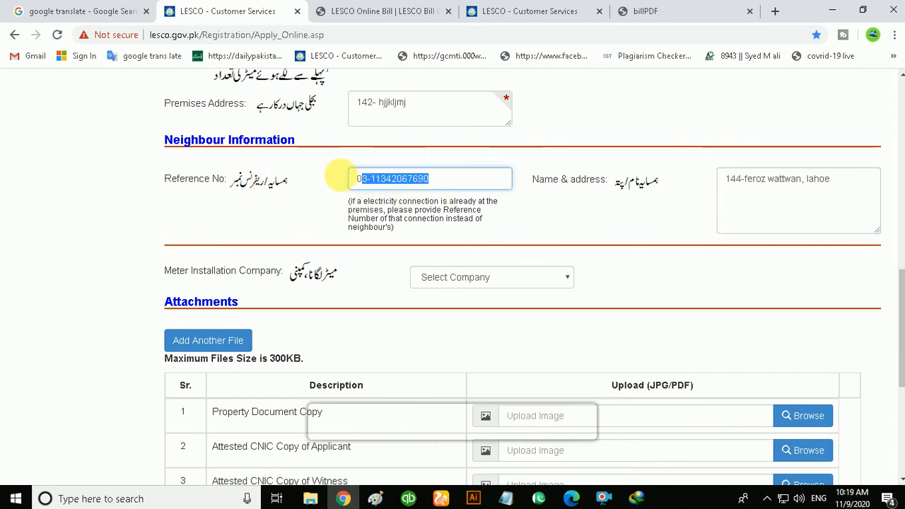
{"action": "scroll", "coordinate": [691, 200], "scroll_direction": "up", "scroll_amount": 5}
{"action": "scroll", "coordinate": [692, 202], "scroll_direction": "up", "scroll_amount": 1}
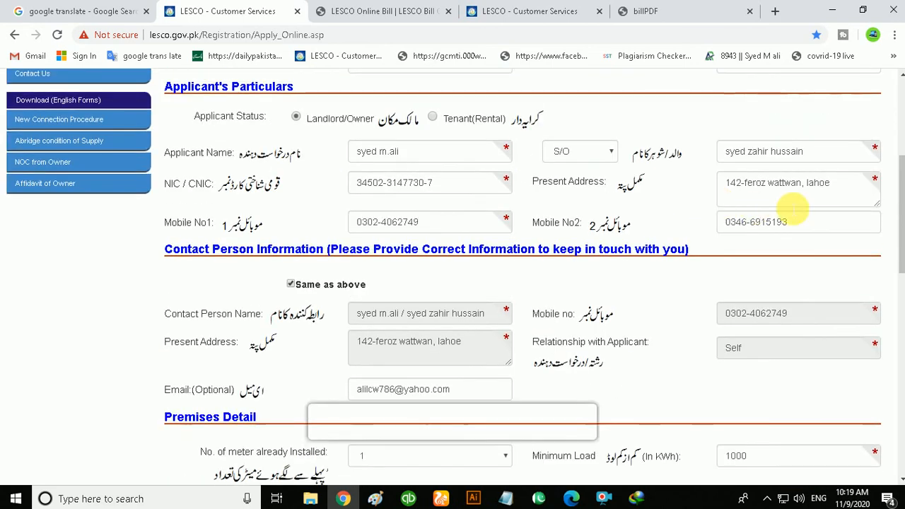
{"action": "left_click", "coordinate": [833, 186]}
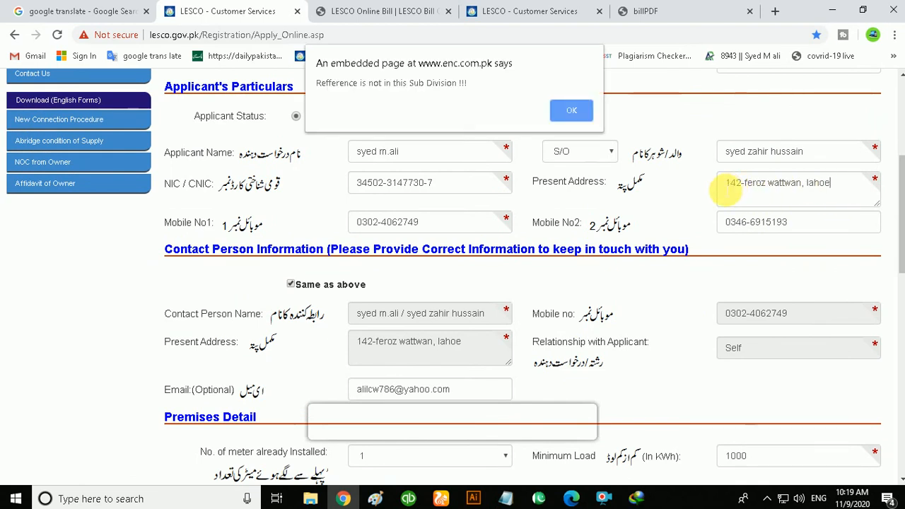
{"action": "left_click", "coordinate": [570, 115]}
- Choose Sajjad Brothers as the meter installation company
{"action": "scroll", "coordinate": [602, 206], "scroll_direction": "down", "scroll_amount": 7}
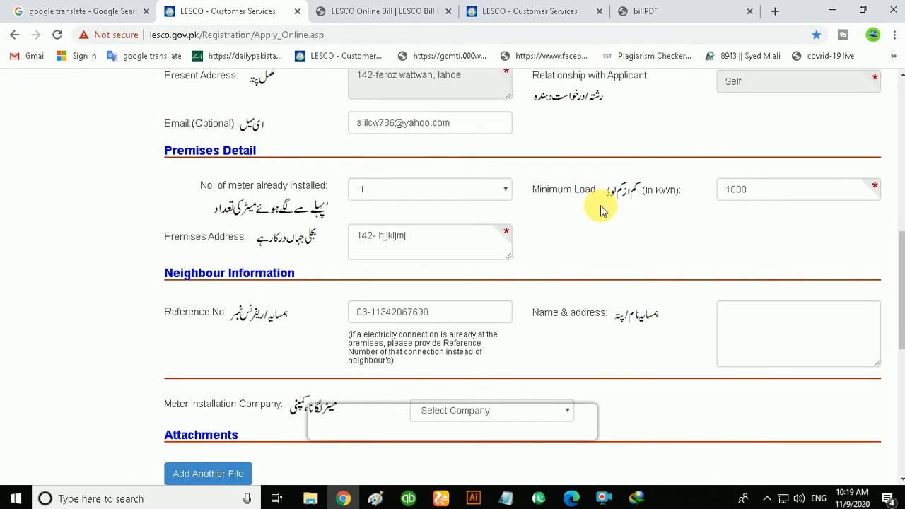
{"action": "scroll", "coordinate": [627, 214], "scroll_direction": "down", "scroll_amount": 1}
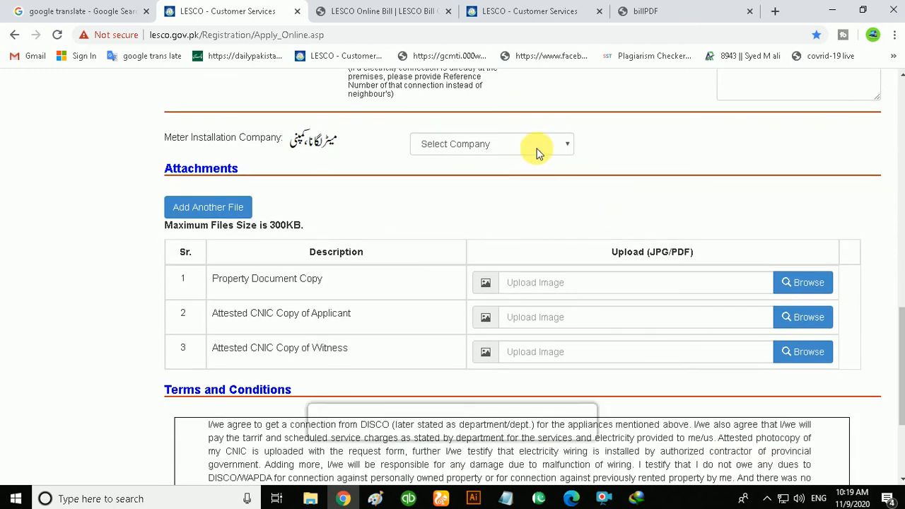
{"action": "left_click", "coordinate": [538, 145]}
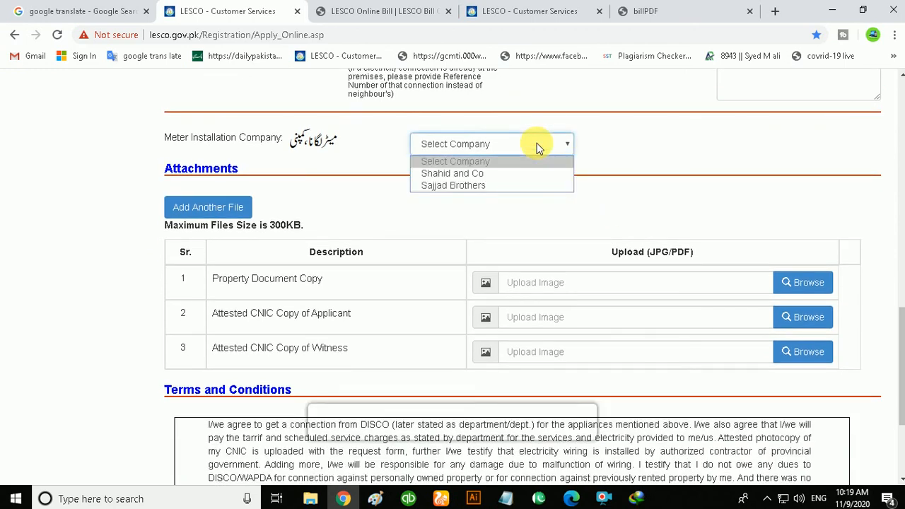
{"action": "left_click", "coordinate": [497, 185]}
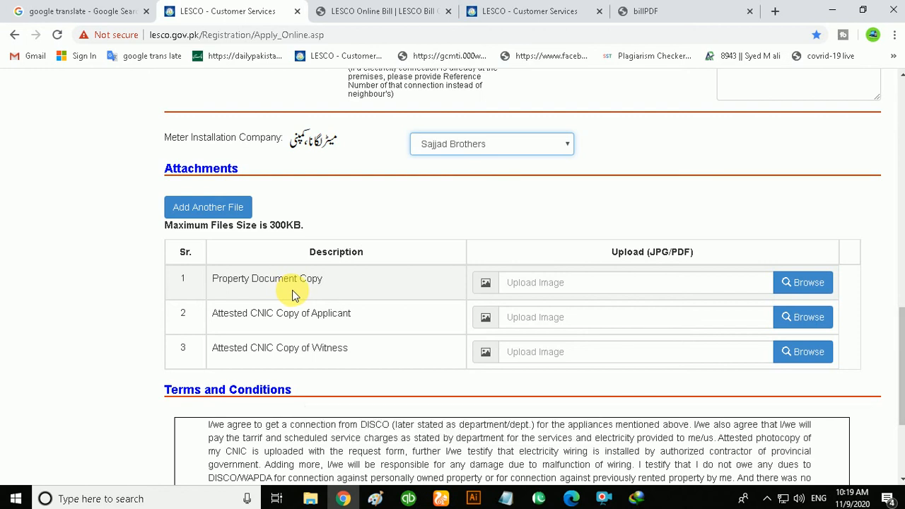
- Attach Doc1.docx from the Desktop as the Property Document Copy
{"action": "left_click", "coordinate": [790, 282]}
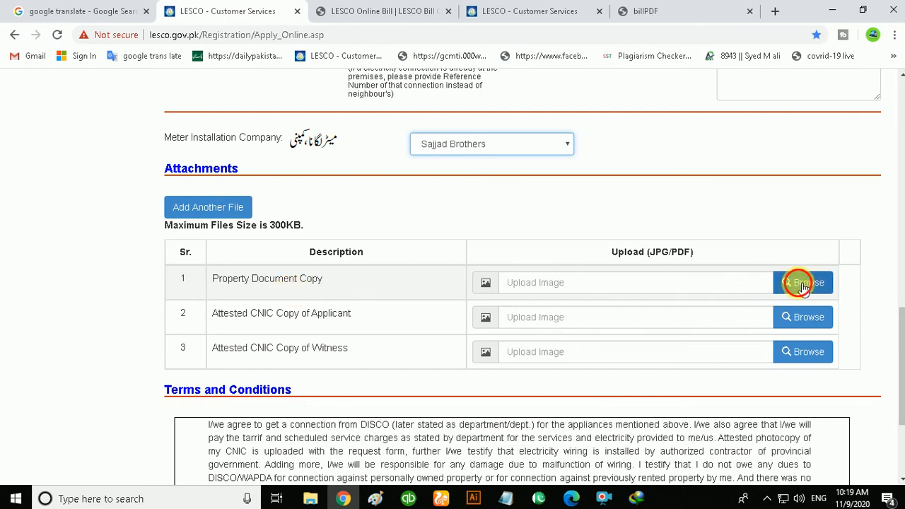
{"action": "left_click", "coordinate": [757, 286]}
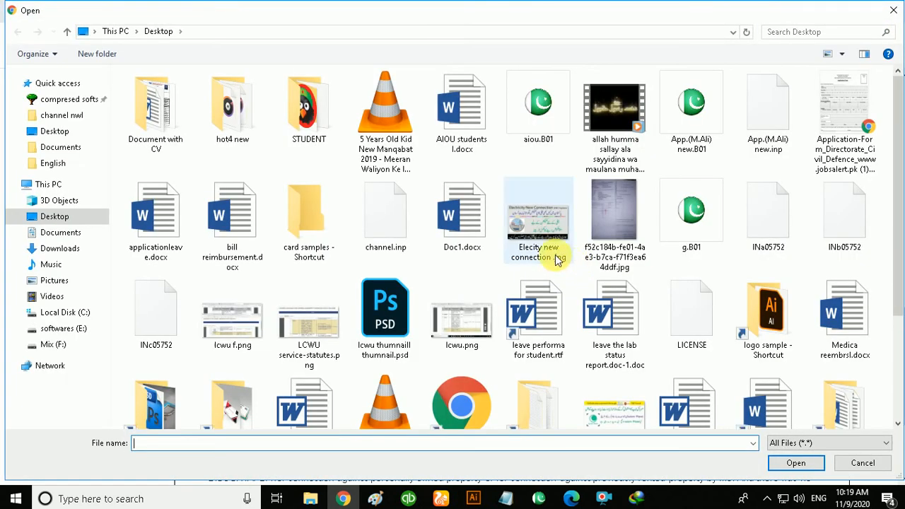
{"action": "left_click", "coordinate": [470, 213]}
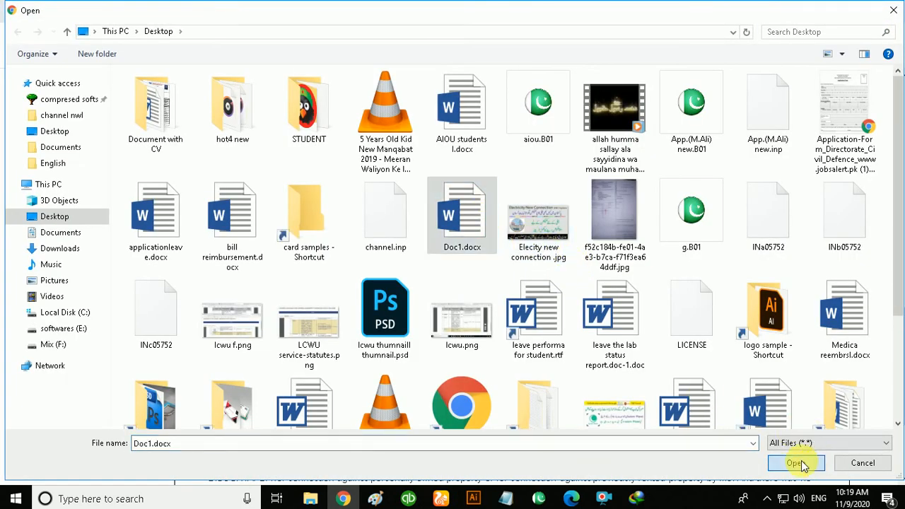
{"action": "left_click", "coordinate": [798, 464]}
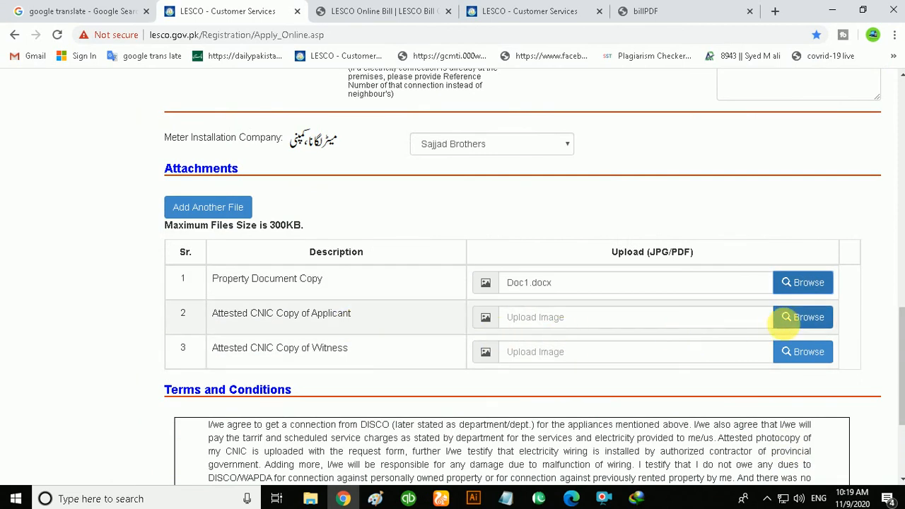
- Attach lcwu.png as the Attested CNIC Copy of Applicant
{"action": "left_click", "coordinate": [785, 318]}
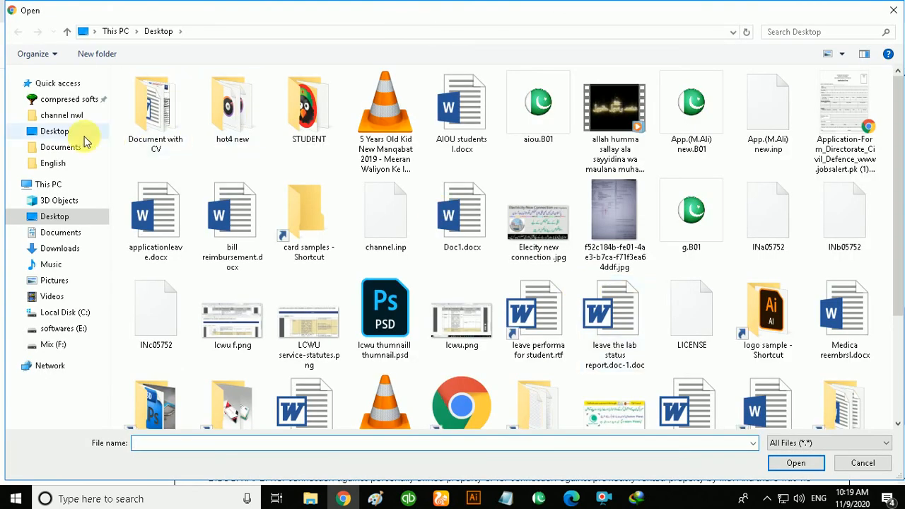
{"action": "left_click", "coordinate": [459, 325]}
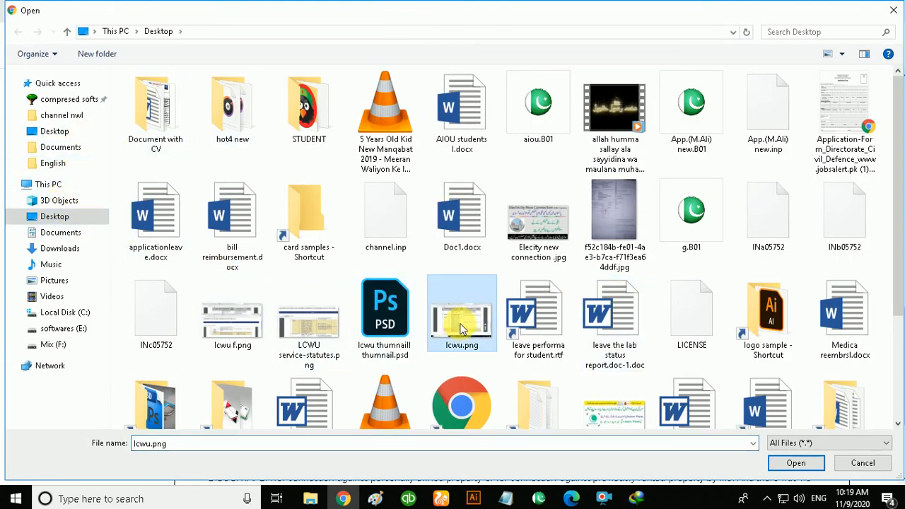
{"action": "left_click", "coordinate": [797, 462]}
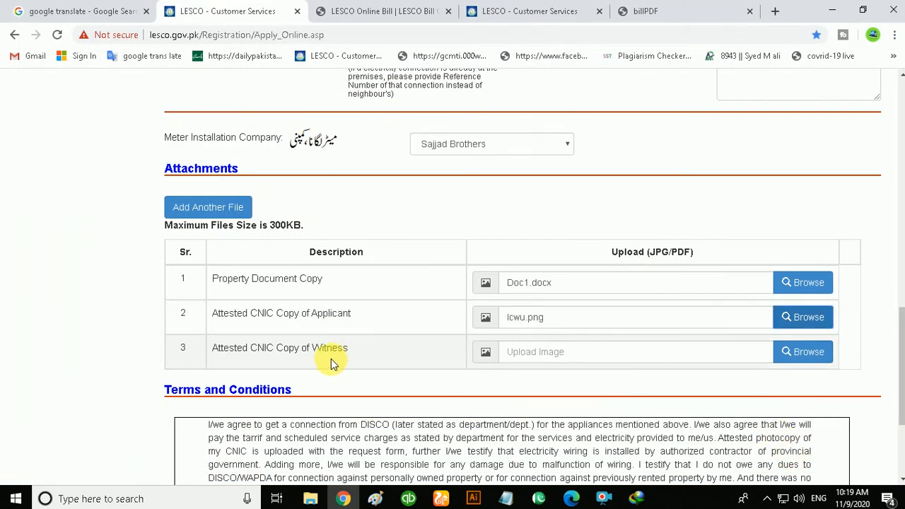
- Attach LCWU service-statutes.png as the Attested CNIC Copy of Witness
{"action": "left_click", "coordinate": [806, 356]}
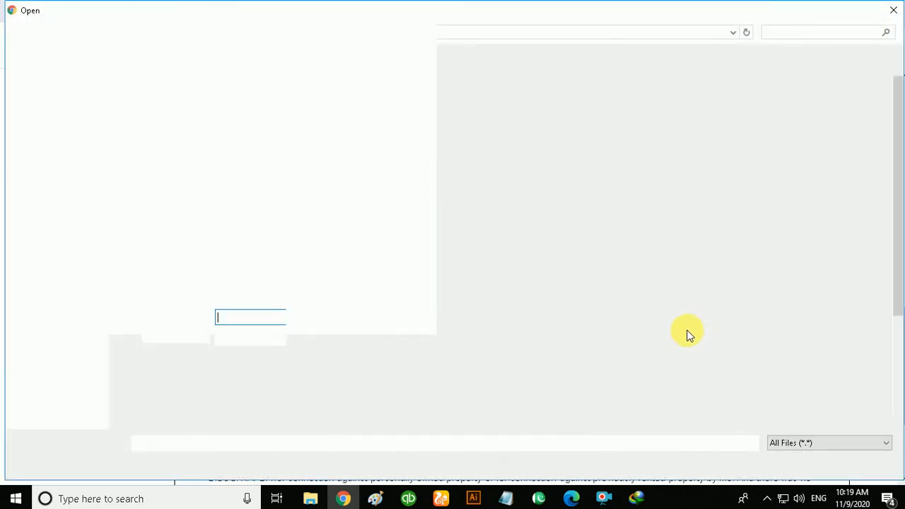
{"action": "scroll", "coordinate": [682, 333], "scroll_direction": "down", "scroll_amount": 3}
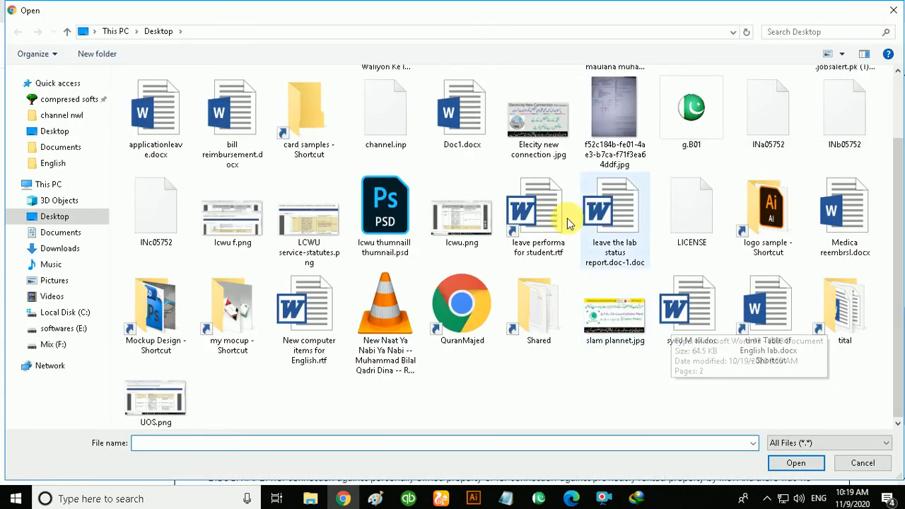
{"action": "left_click", "coordinate": [332, 234]}
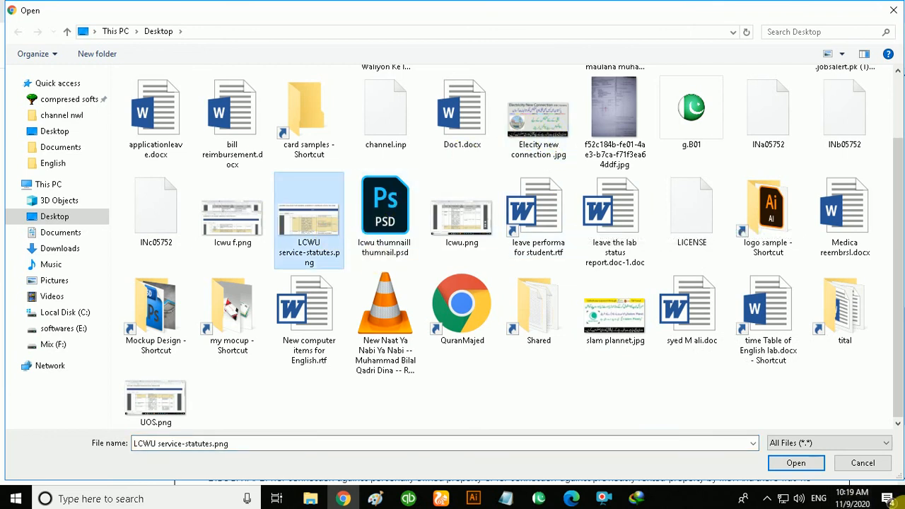
{"action": "left_click", "coordinate": [794, 462]}
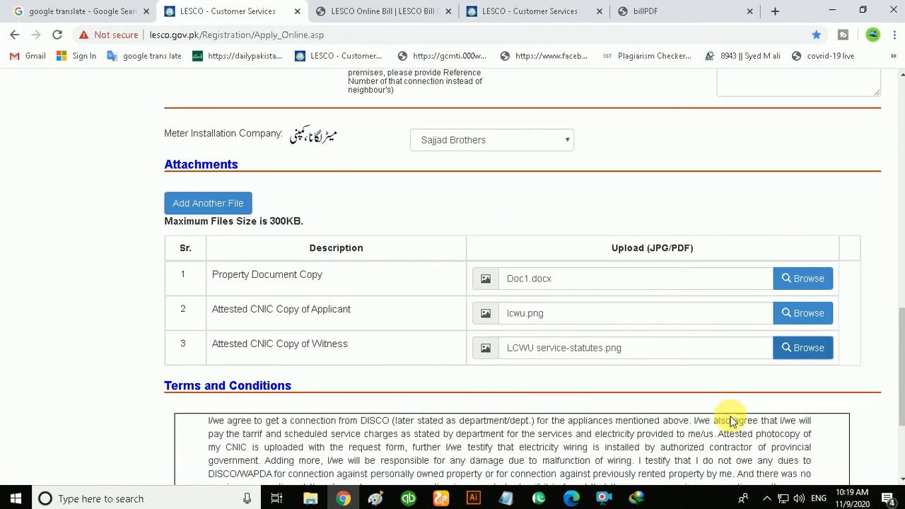
- Tick I Agree to accept the terms and conditions
{"action": "scroll", "coordinate": [728, 414], "scroll_direction": "down", "scroll_amount": 3}
{"action": "left_click", "coordinate": [762, 362]}
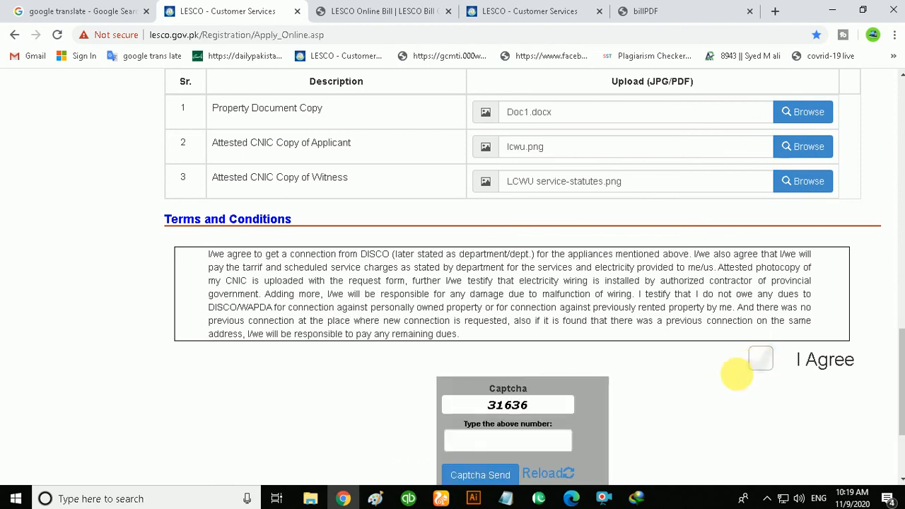
- Enter the displayed captcha number in the captcha field and make sure I Agree is ticked
{"action": "scroll", "coordinate": [635, 352], "scroll_direction": "down", "scroll_amount": 2}
{"action": "left_click", "coordinate": [512, 300]}
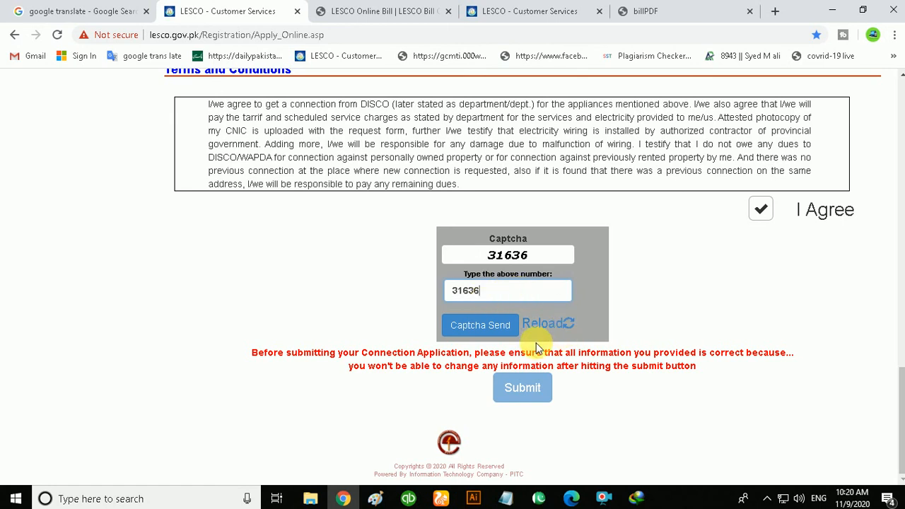
{"action": "scroll", "coordinate": [723, 236], "scroll_direction": "up", "scroll_amount": 1}
{"action": "left_click", "coordinate": [759, 269]}
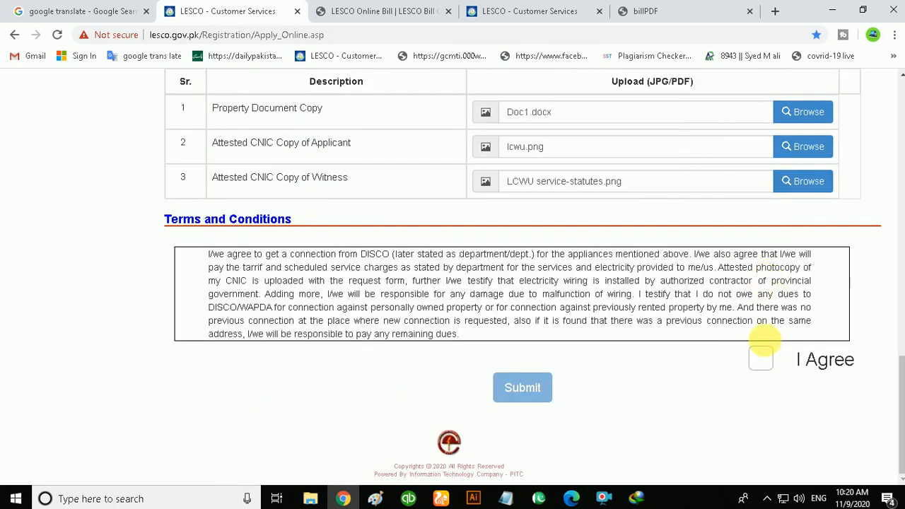
{"action": "left_click", "coordinate": [759, 357]}
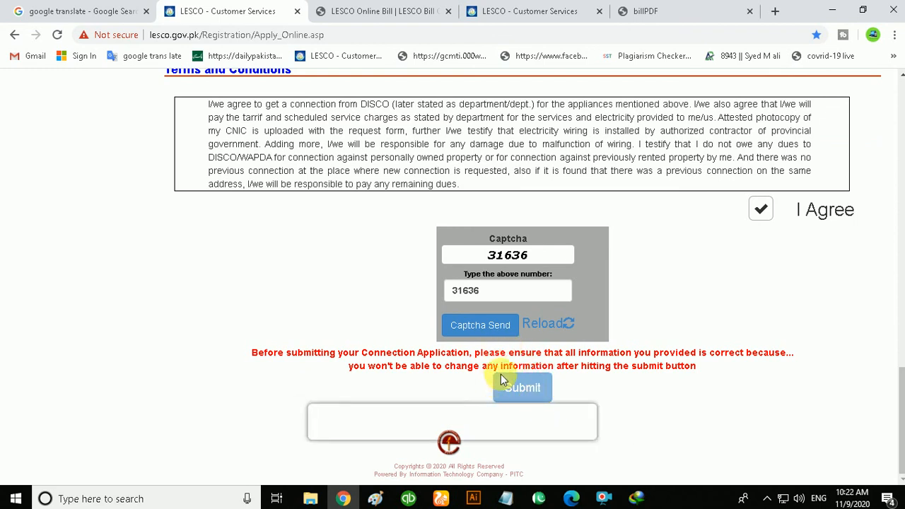
- Paste the copied address into the neighbour Name & address field and edit its house number
{"action": "scroll", "coordinate": [502, 303], "scroll_direction": "up", "scroll_amount": 1}
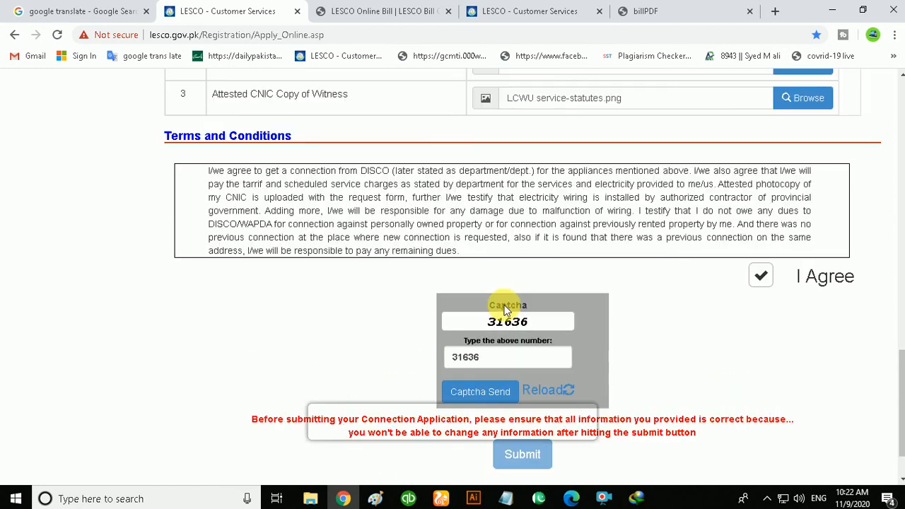
{"action": "scroll", "coordinate": [574, 323], "scroll_direction": "up", "scroll_amount": 4}
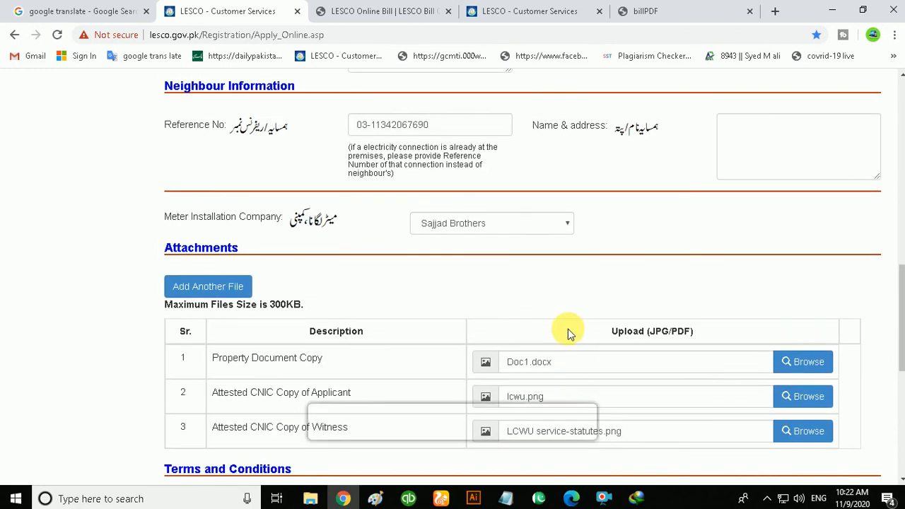
{"action": "scroll", "coordinate": [566, 329], "scroll_direction": "up", "scroll_amount": 3}
{"action": "left_click", "coordinate": [751, 337]}
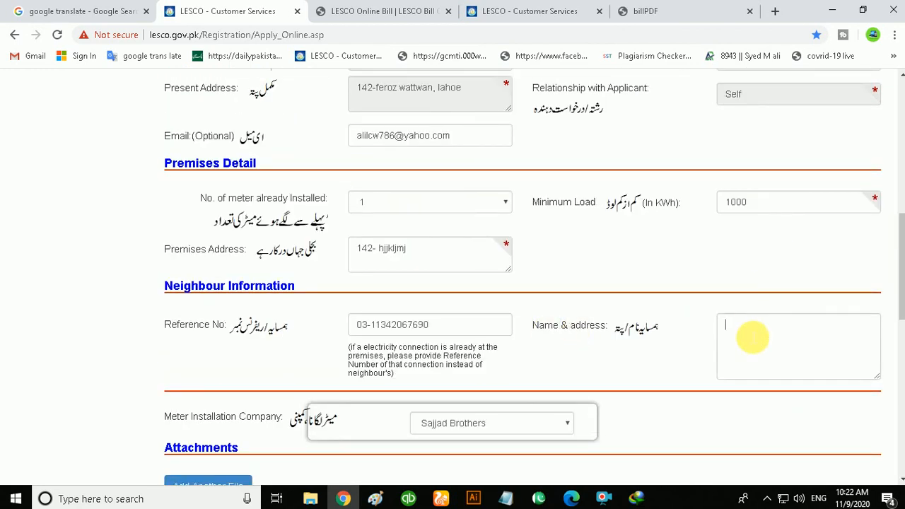
{"action": "right_click", "coordinate": [752, 337]}
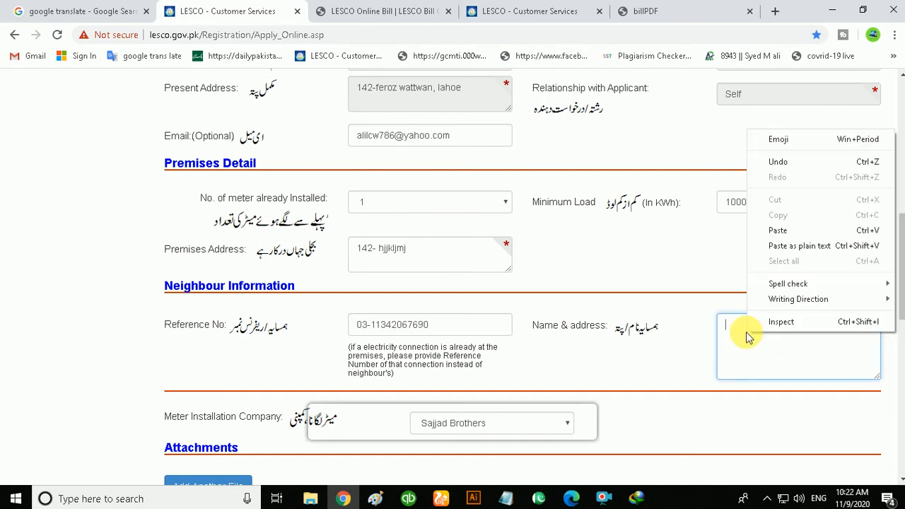
{"action": "left_click", "coordinate": [784, 229]}
{"action": "left_click_drag", "start_coordinate": [742, 326], "coordinate": [735, 326]}
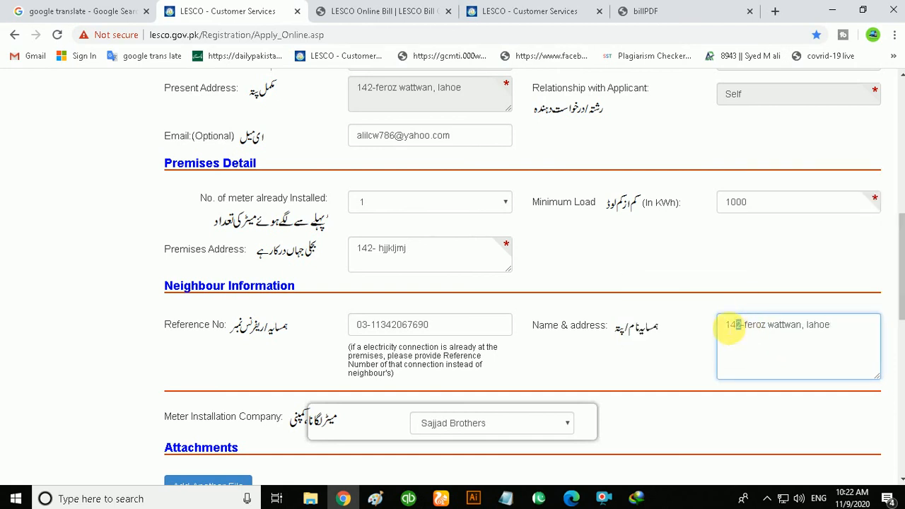
{"action": "type", "text": "6"}
- Replace the Premises Address with the applicant's present address
{"action": "scroll", "coordinate": [760, 318], "scroll_direction": "down", "scroll_amount": 9}
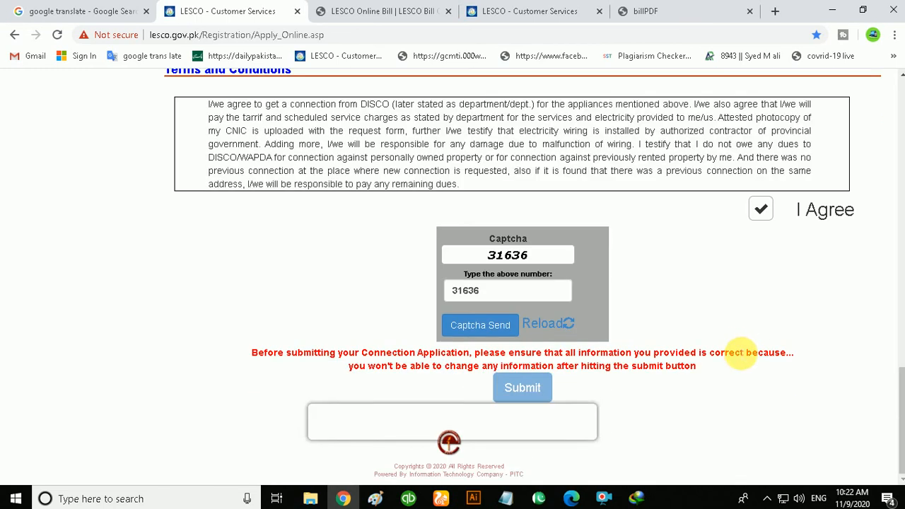
{"action": "scroll", "coordinate": [613, 442], "scroll_direction": "up", "scroll_amount": 10}
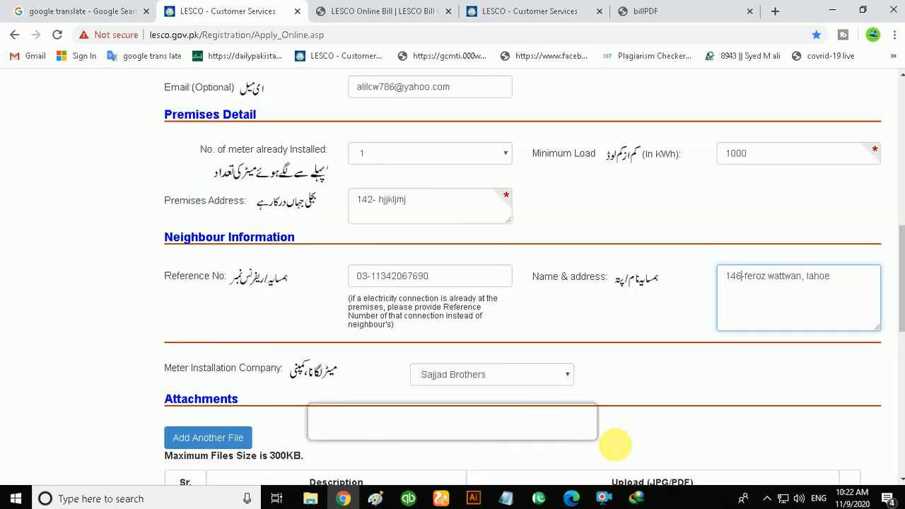
{"action": "scroll", "coordinate": [612, 444], "scroll_direction": "up", "scroll_amount": 2}
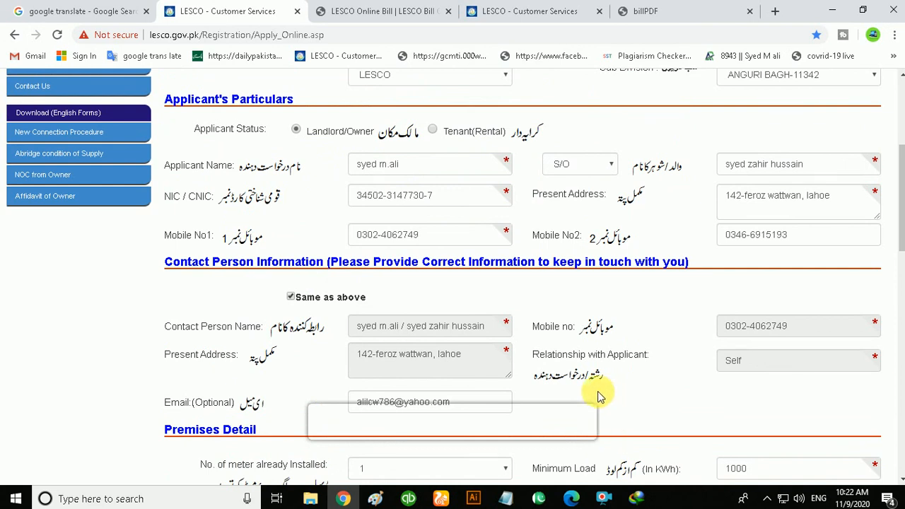
{"action": "scroll", "coordinate": [584, 383], "scroll_direction": "up", "scroll_amount": 2}
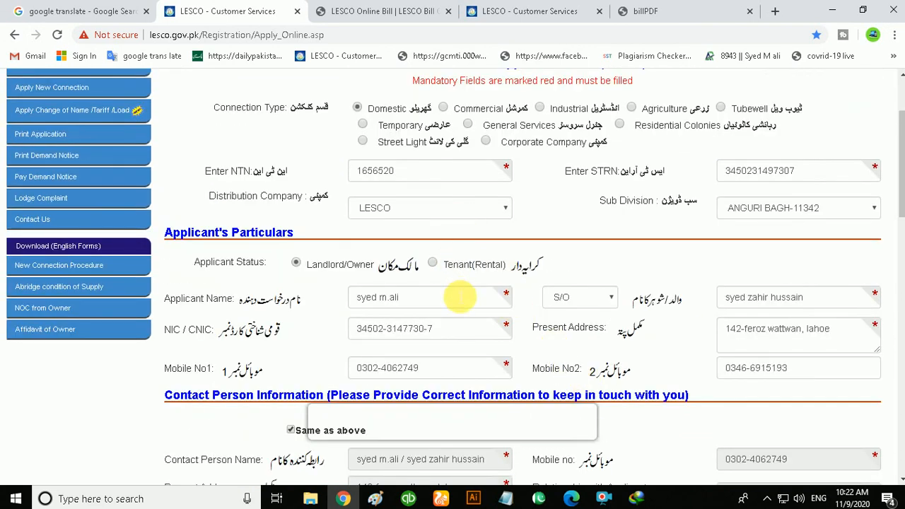
{"action": "scroll", "coordinate": [456, 297], "scroll_direction": "down", "scroll_amount": 2}
{"action": "scroll", "coordinate": [459, 298], "scroll_direction": "down", "scroll_amount": 5}
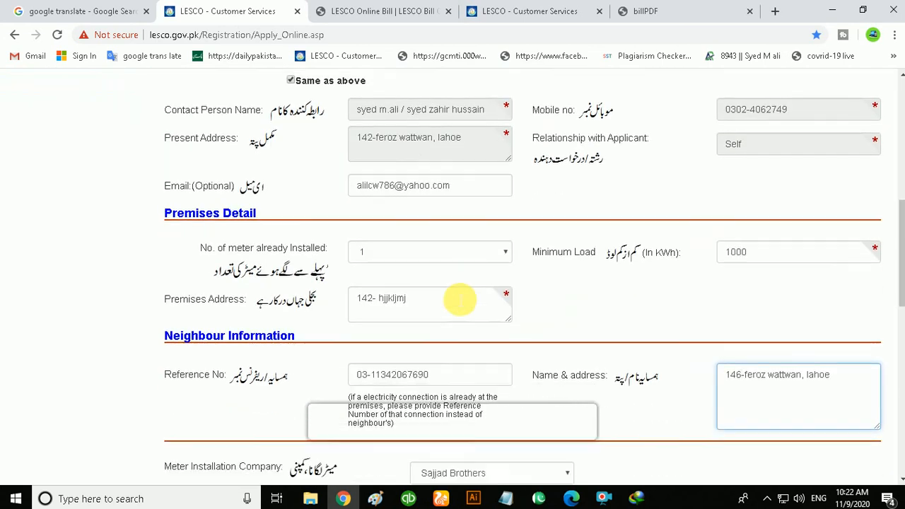
{"action": "left_click_drag", "start_coordinate": [428, 251], "coordinate": [382, 256]}
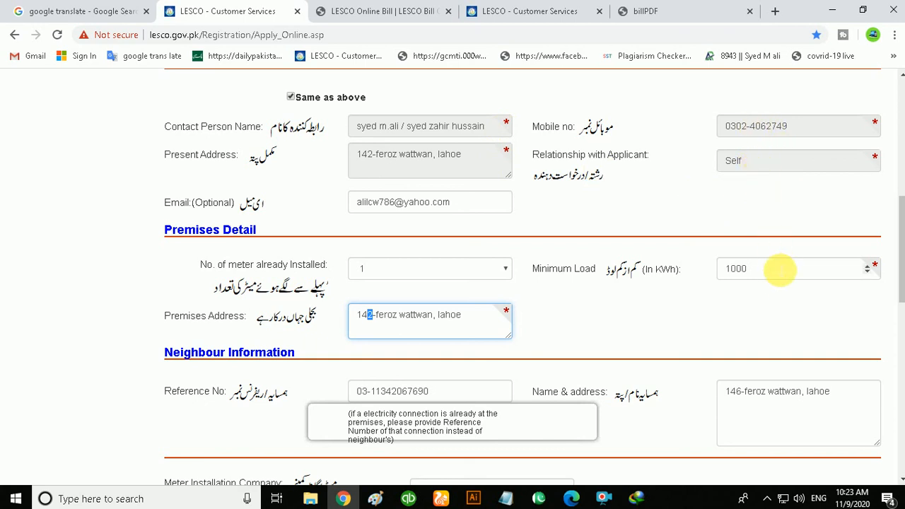
- Submit the connection application form
{"action": "scroll", "coordinate": [775, 277], "scroll_direction": "down", "scroll_amount": 6}
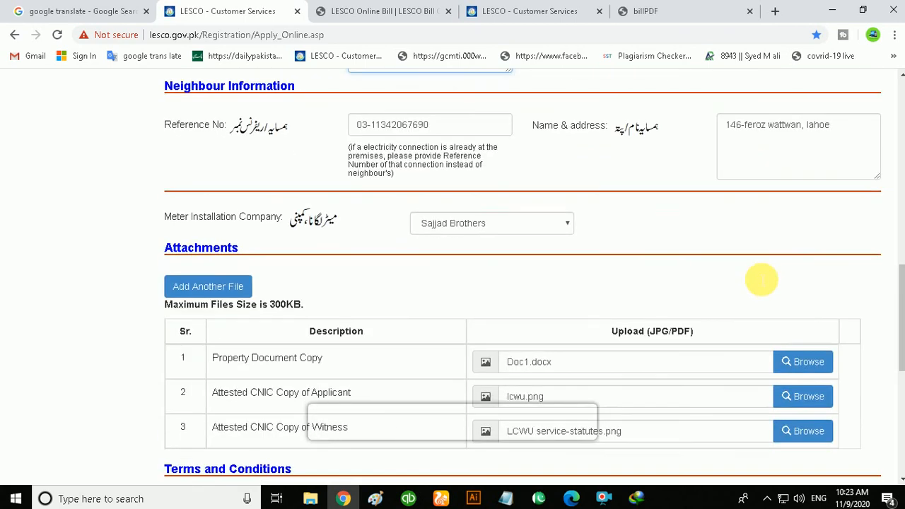
{"action": "scroll", "coordinate": [752, 277], "scroll_direction": "down", "scroll_amount": 3}
{"action": "scroll", "coordinate": [743, 283], "scroll_direction": "up", "scroll_amount": 3}
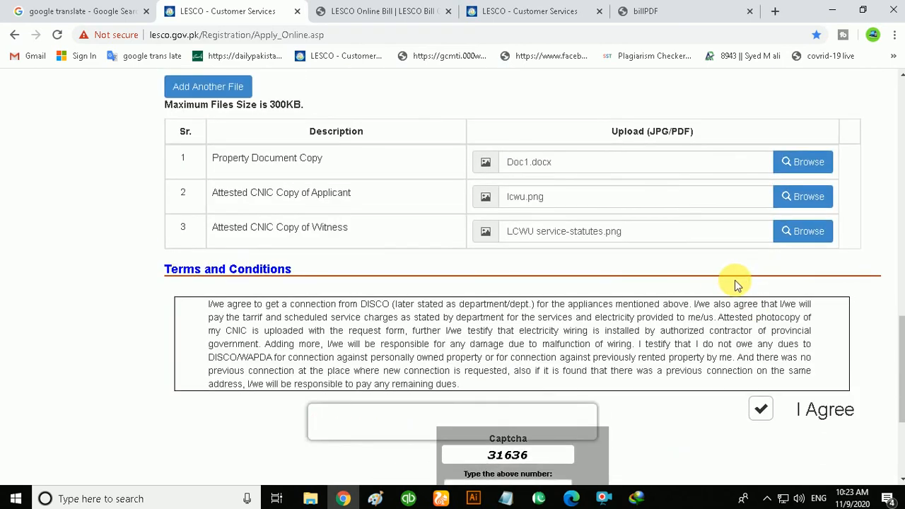
{"action": "scroll", "coordinate": [732, 286], "scroll_direction": "down", "scroll_amount": 3}
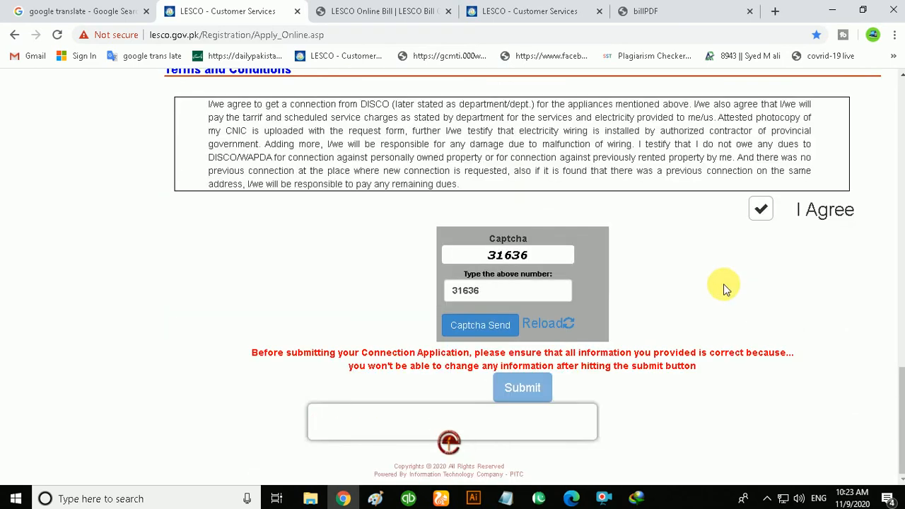
{"action": "left_click", "coordinate": [546, 385]}
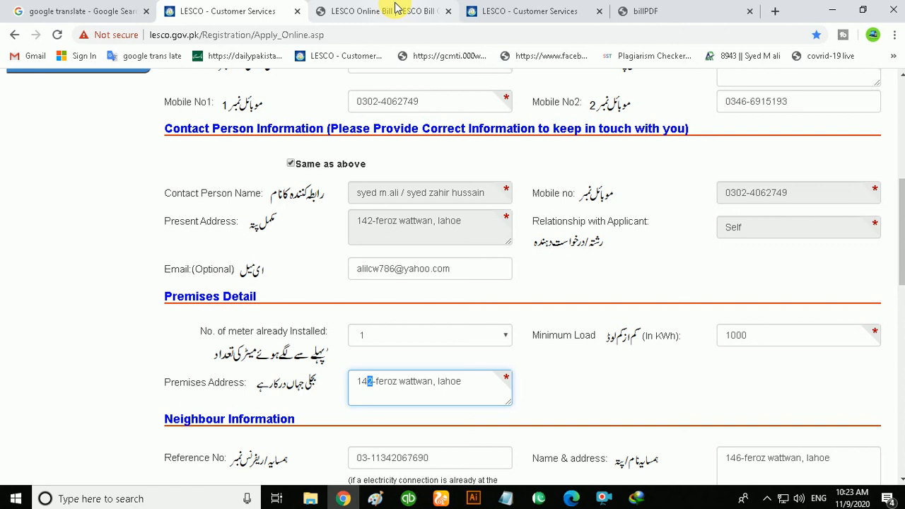
{"action": "left_click", "coordinate": [356, 16]}
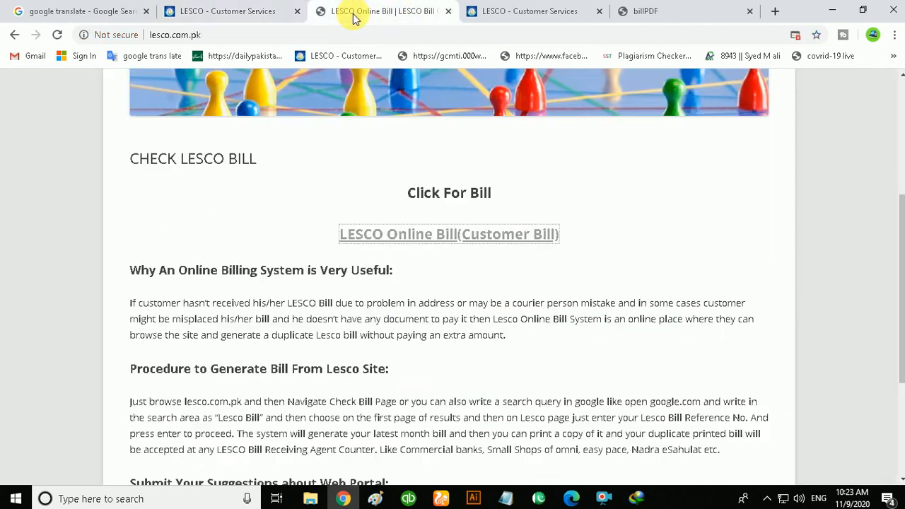
{"action": "left_click", "coordinate": [305, 14]}
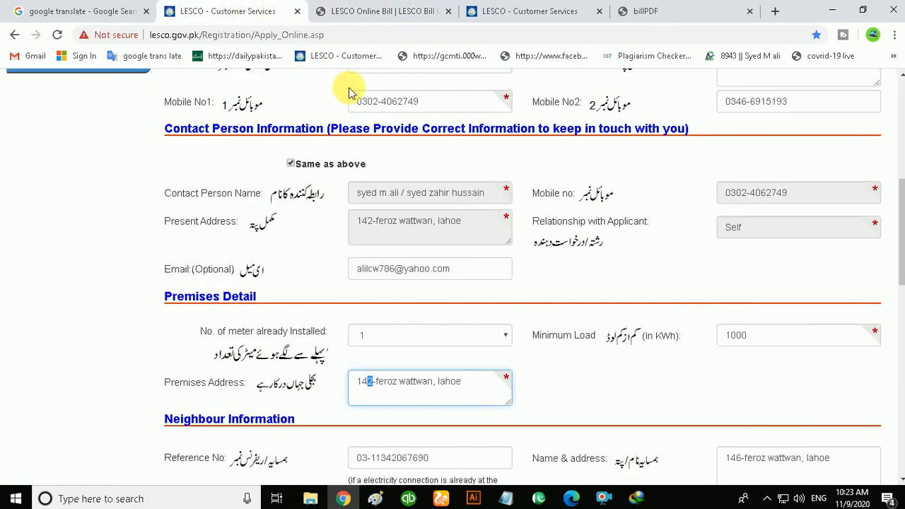
{"action": "scroll", "coordinate": [346, 76], "scroll_direction": "up", "scroll_amount": 1}
{"action": "left_click_drag", "start_coordinate": [325, 35], "coordinate": [146, 39]}
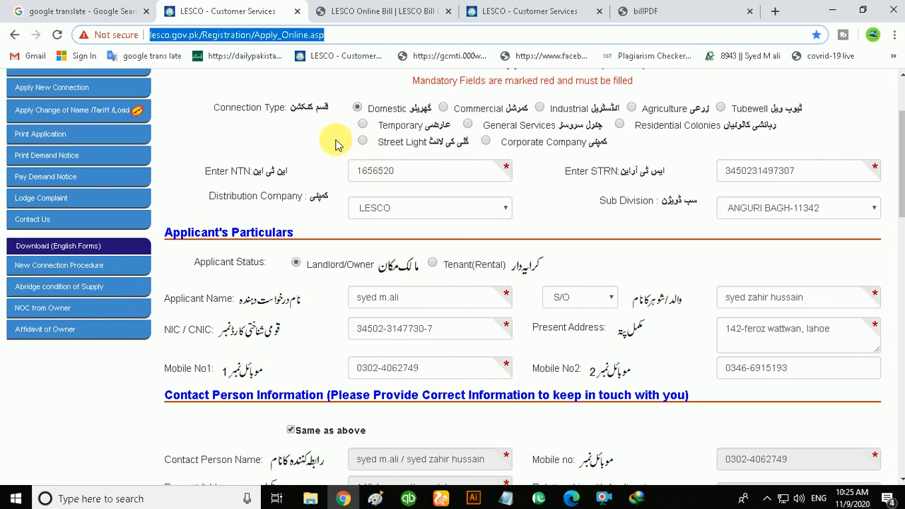
- Open Print Application, choose the New Connection application type and select LESCO as the company
{"action": "scroll", "coordinate": [334, 145], "scroll_direction": "up", "scroll_amount": 3}
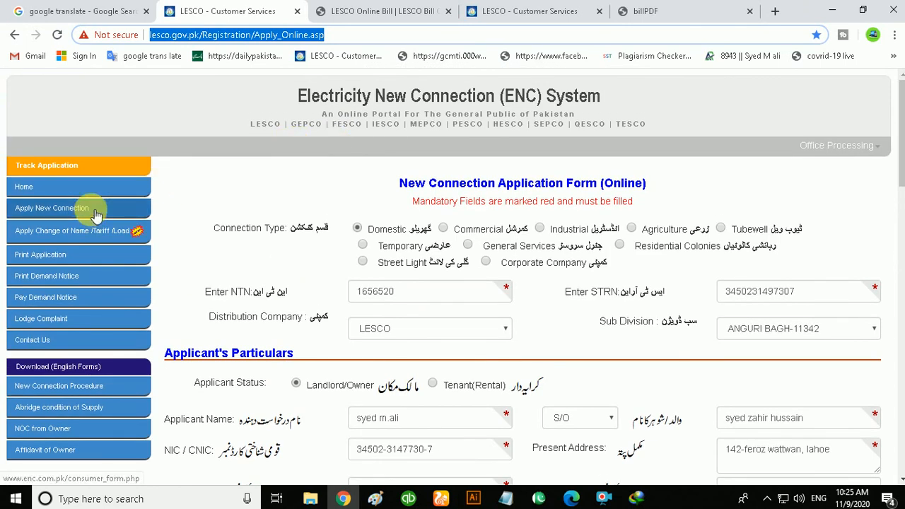
{"action": "left_click", "coordinate": [59, 261]}
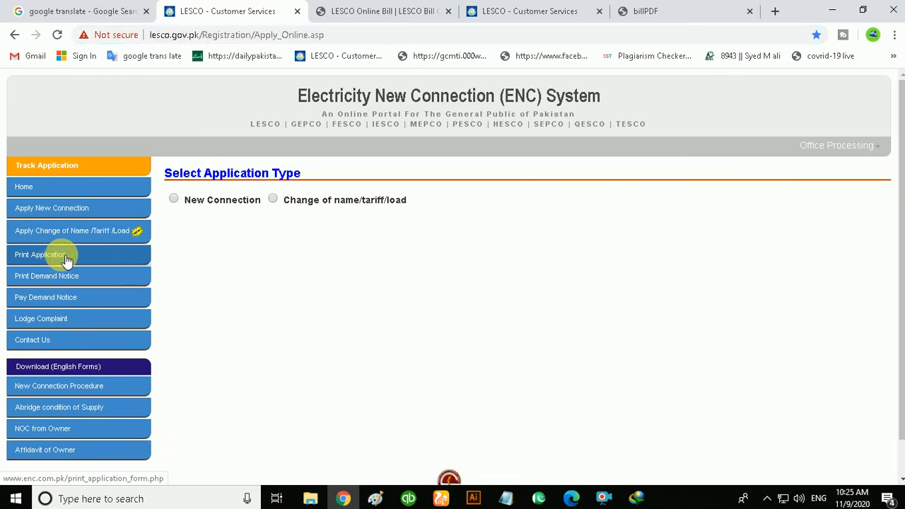
{"action": "left_click", "coordinate": [173, 199]}
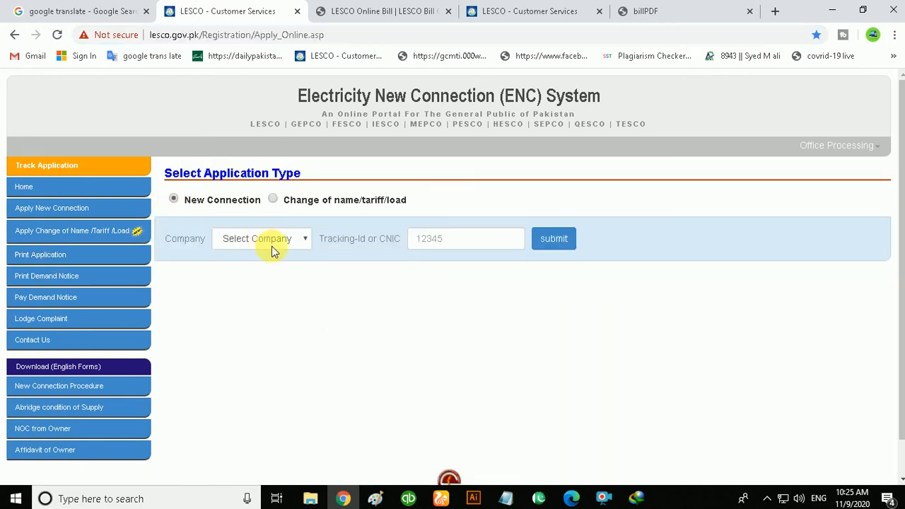
{"action": "left_click", "coordinate": [272, 244]}
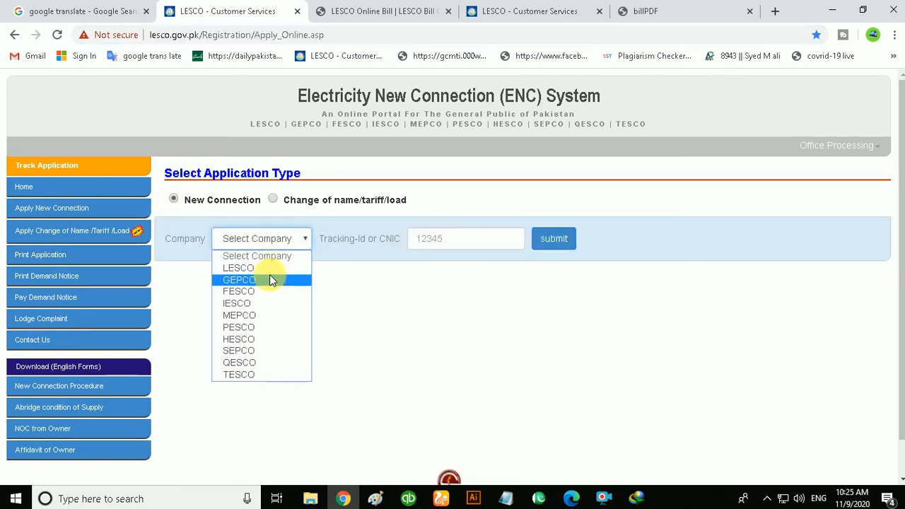
{"action": "left_click", "coordinate": [270, 278]}
{"action": "left_click", "coordinate": [270, 246]}
{"action": "left_click", "coordinate": [283, 264]}
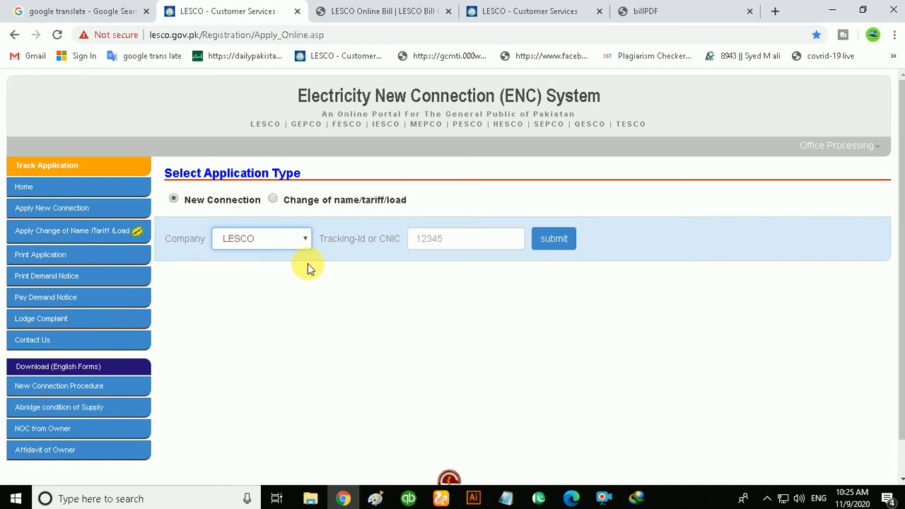
- Select New Connection again, enter the applicant's tracking ID or CNIC and submit the lookup
{"action": "left_click", "coordinate": [432, 240]}
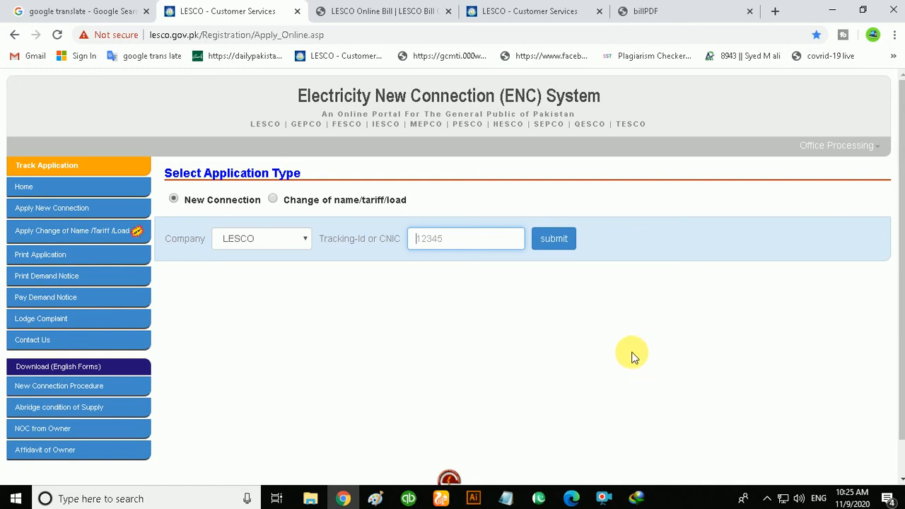
{"action": "left_click", "coordinate": [106, 283]}
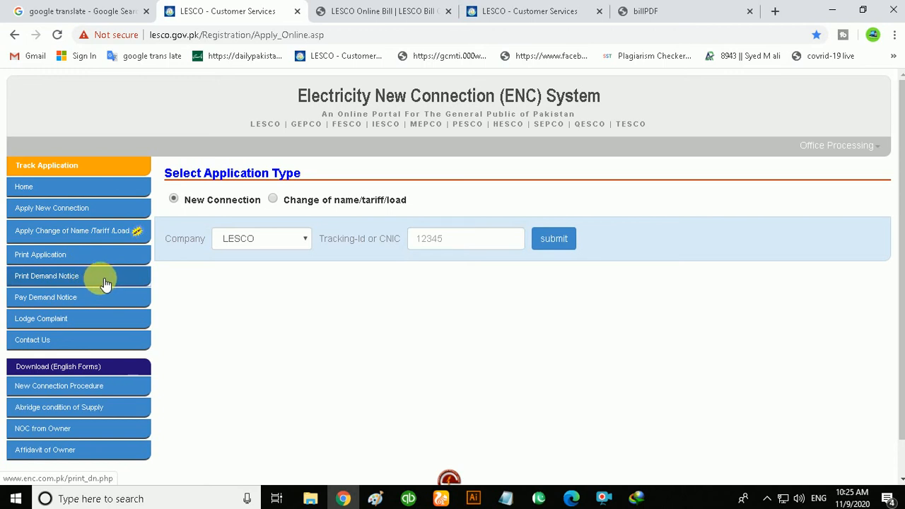
{"action": "left_click", "coordinate": [175, 200]}
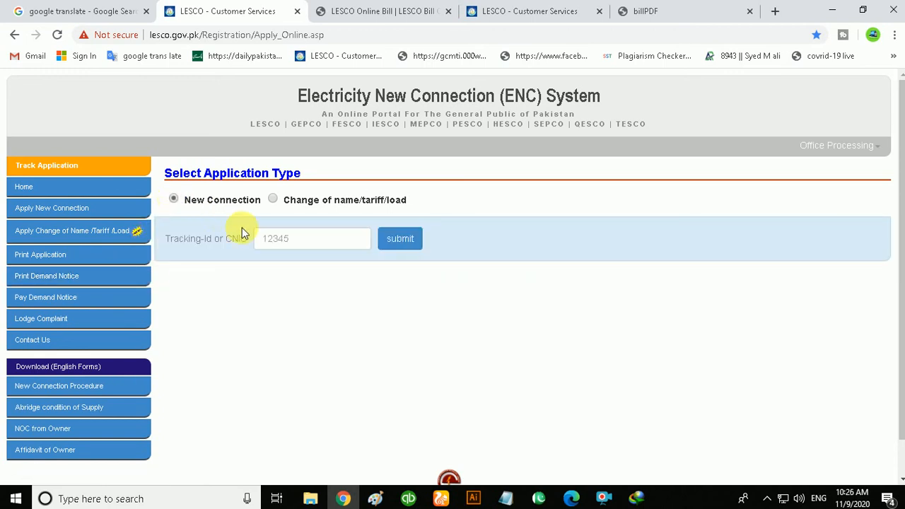
{"action": "left_click", "coordinate": [289, 246]}
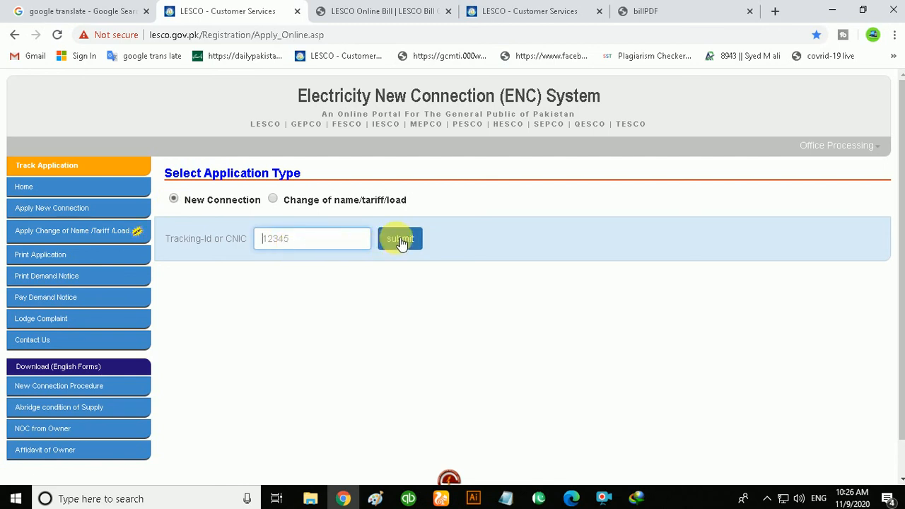
{"action": "key", "text": "Return"}
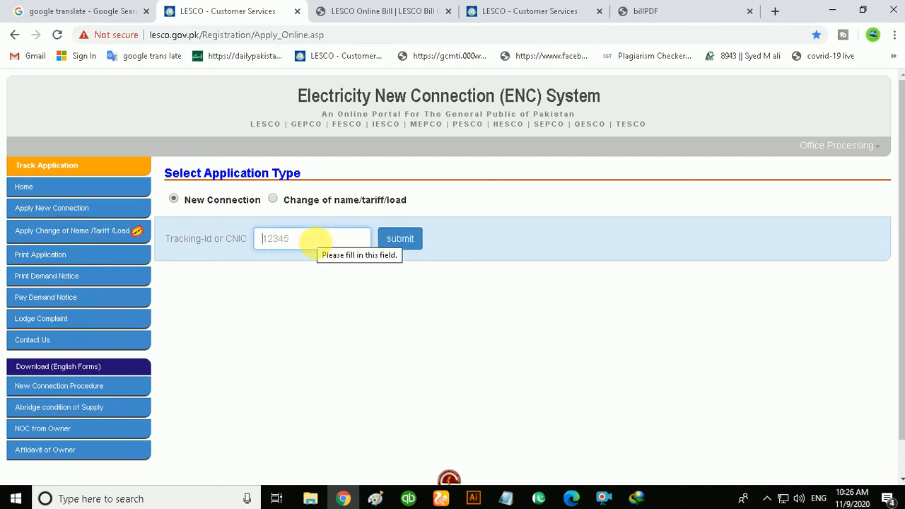
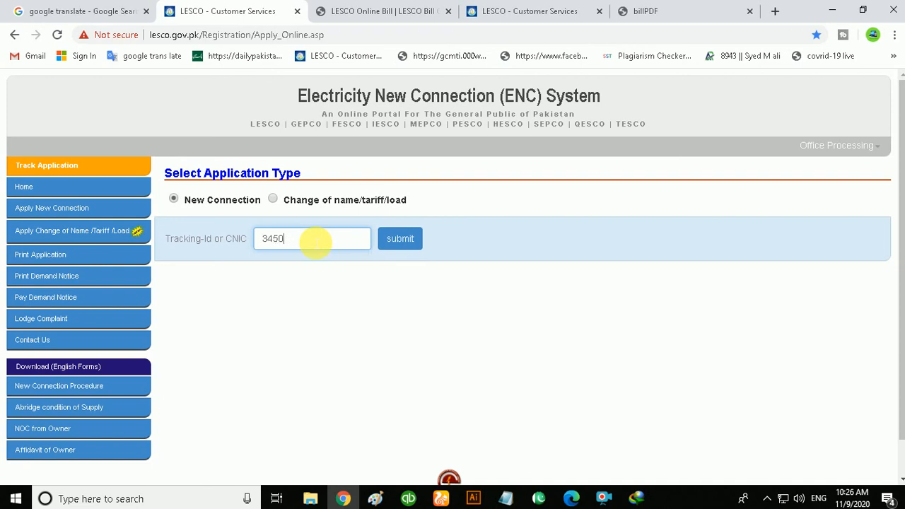
{"action": "left_click", "coordinate": [400, 239]}
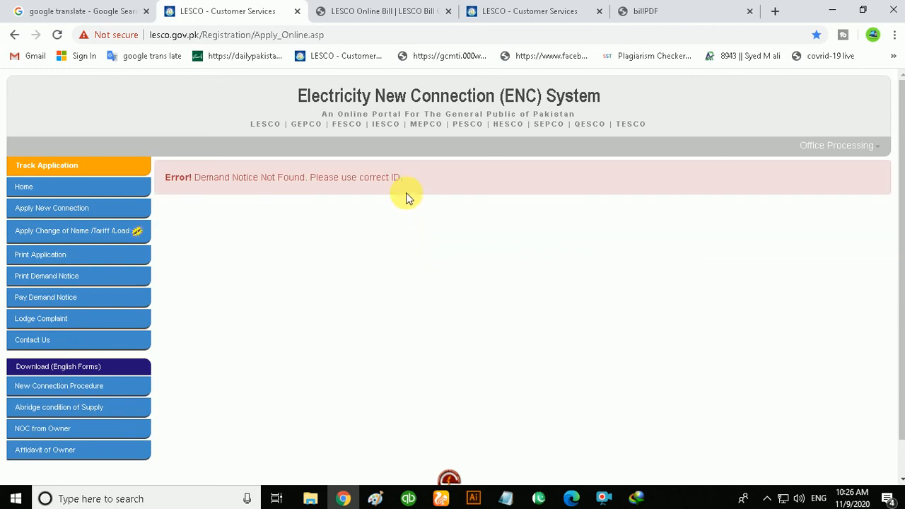
- Reopen Print Application for a New Connection and fill the tracking ID or CNIC from the suggested entry
{"action": "left_click_drag", "start_coordinate": [263, 178], "coordinate": [158, 178]}
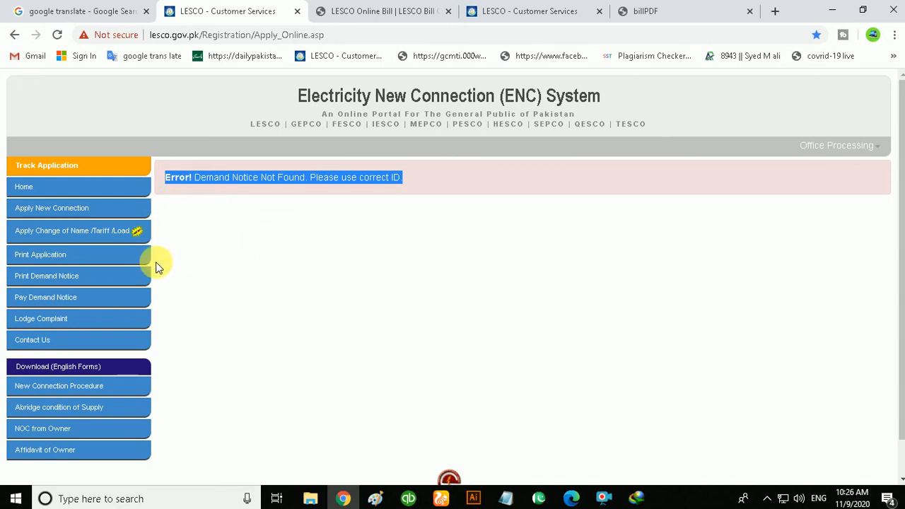
{"action": "left_click", "coordinate": [81, 256]}
{"action": "left_click", "coordinate": [176, 198]}
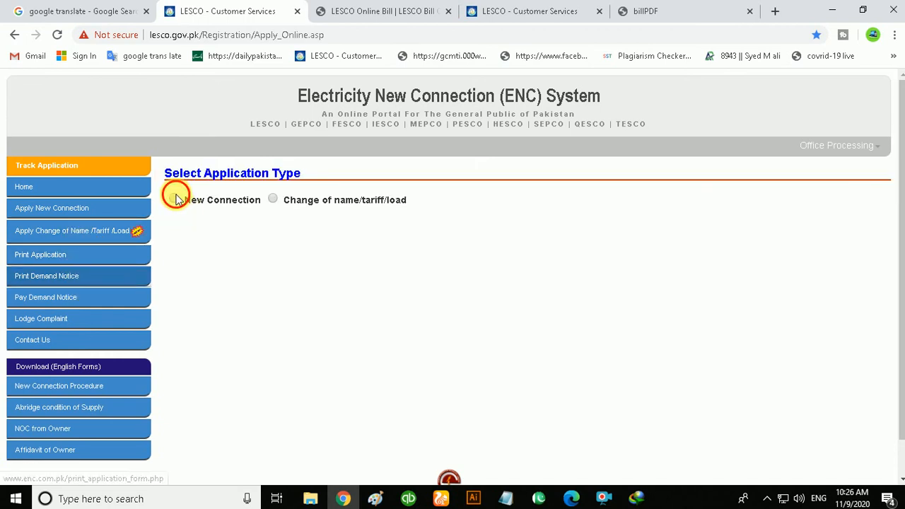
{"action": "left_click", "coordinate": [290, 240]}
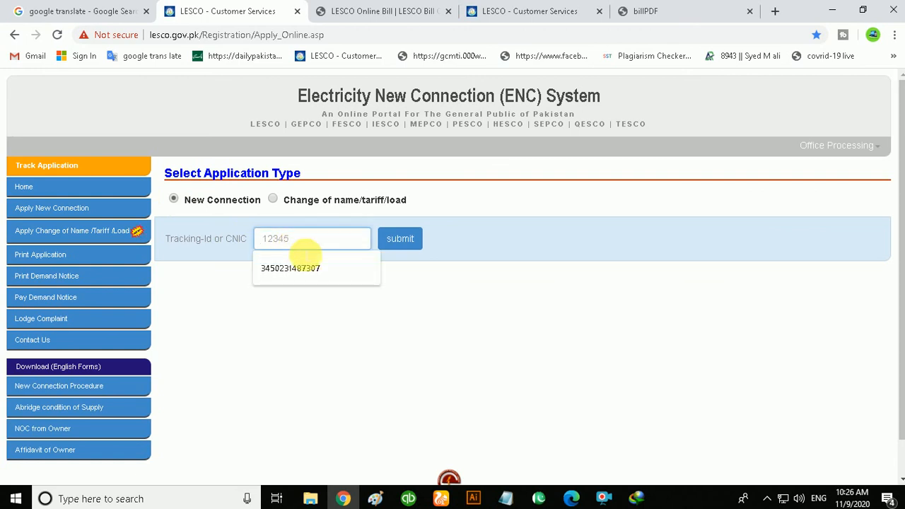
{"action": "left_click", "coordinate": [311, 268]}
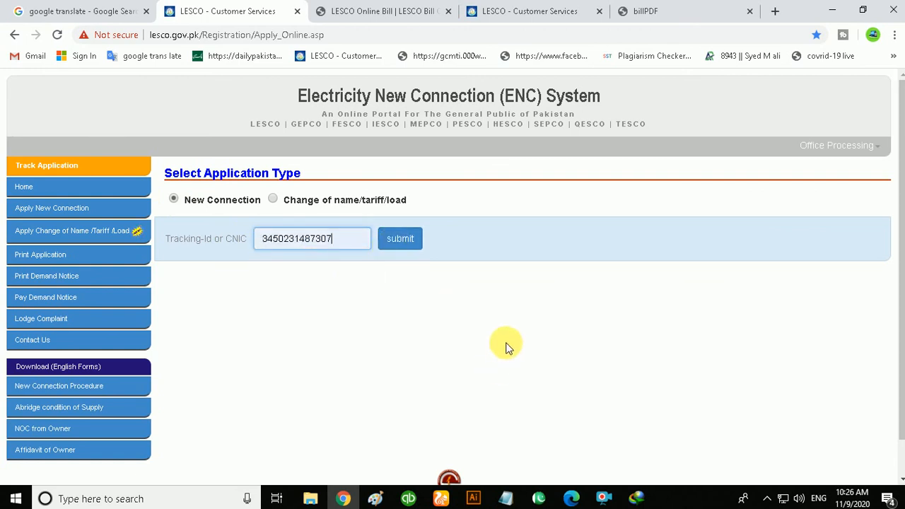